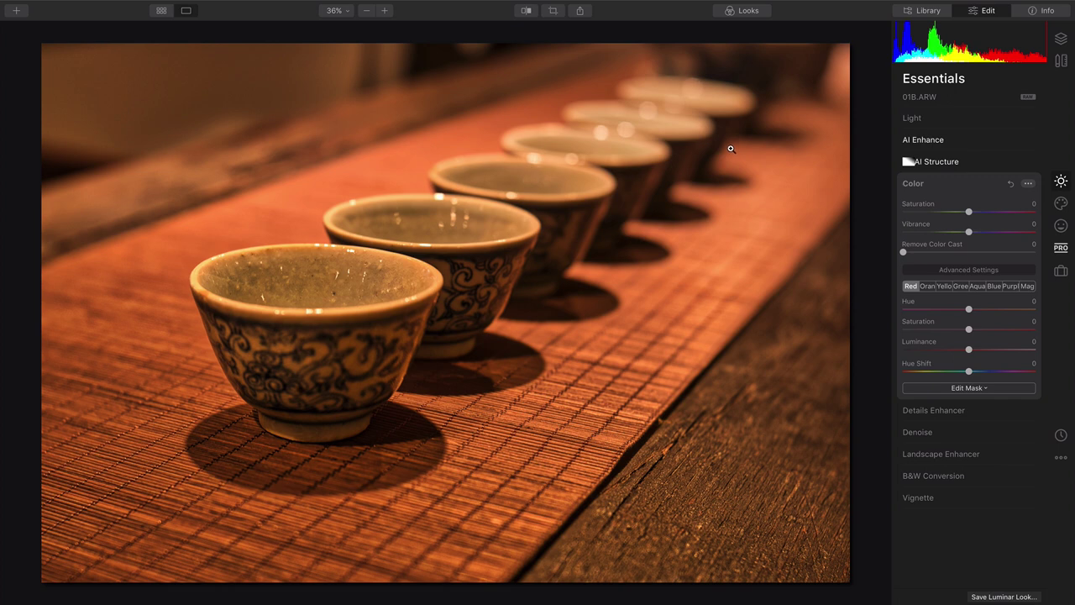
Step: Compare the edit with the original, then reset all adjustments on the teacup photo
click(528, 12)
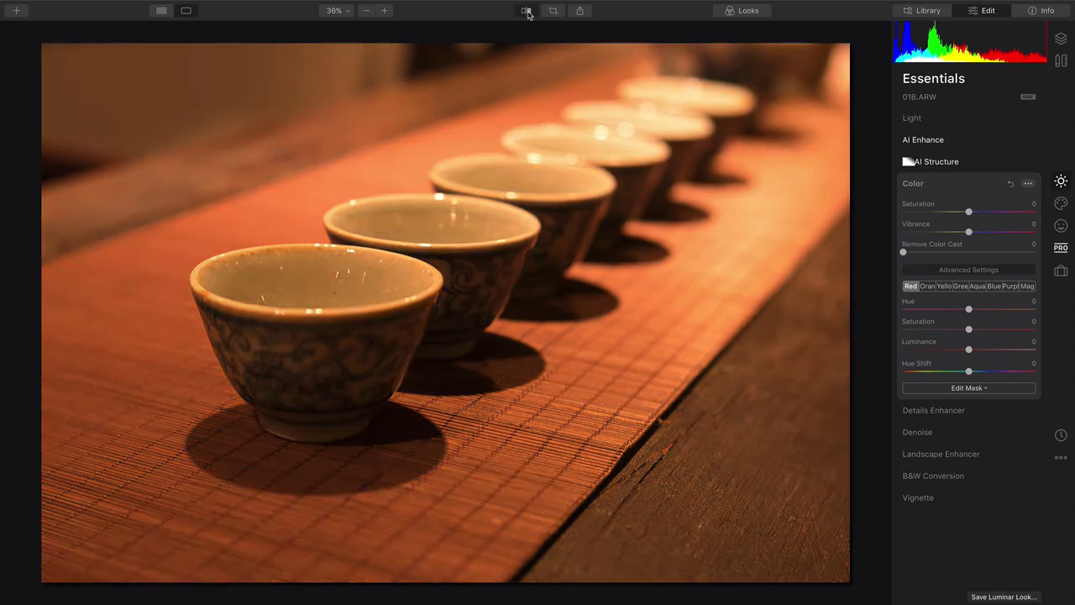
click(528, 12)
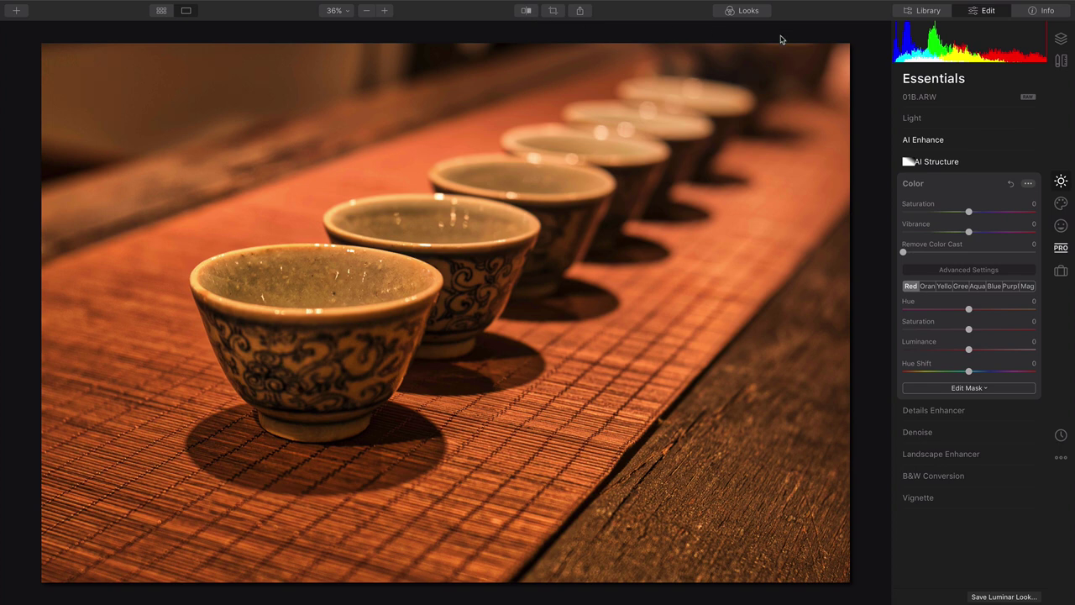
mouse_move(304, 5)
click(177, 5)
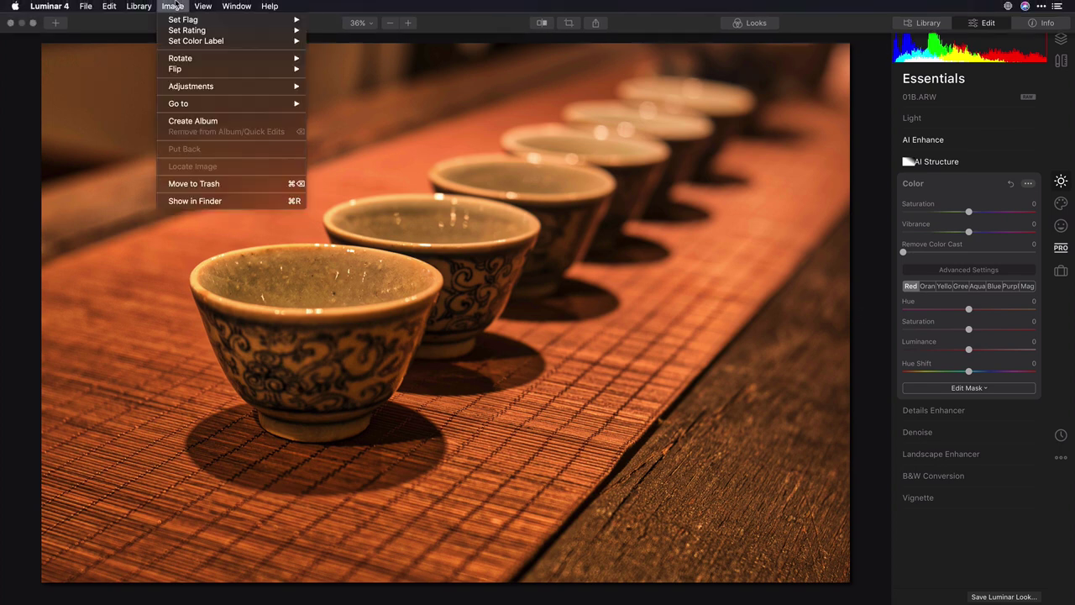
mouse_move(190, 89)
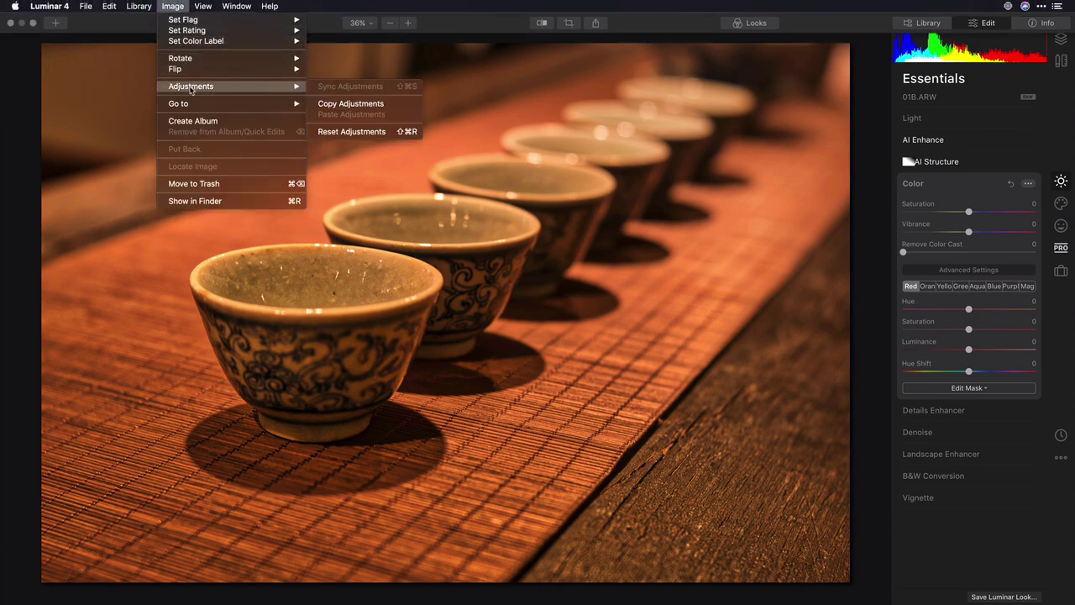
click(350, 131)
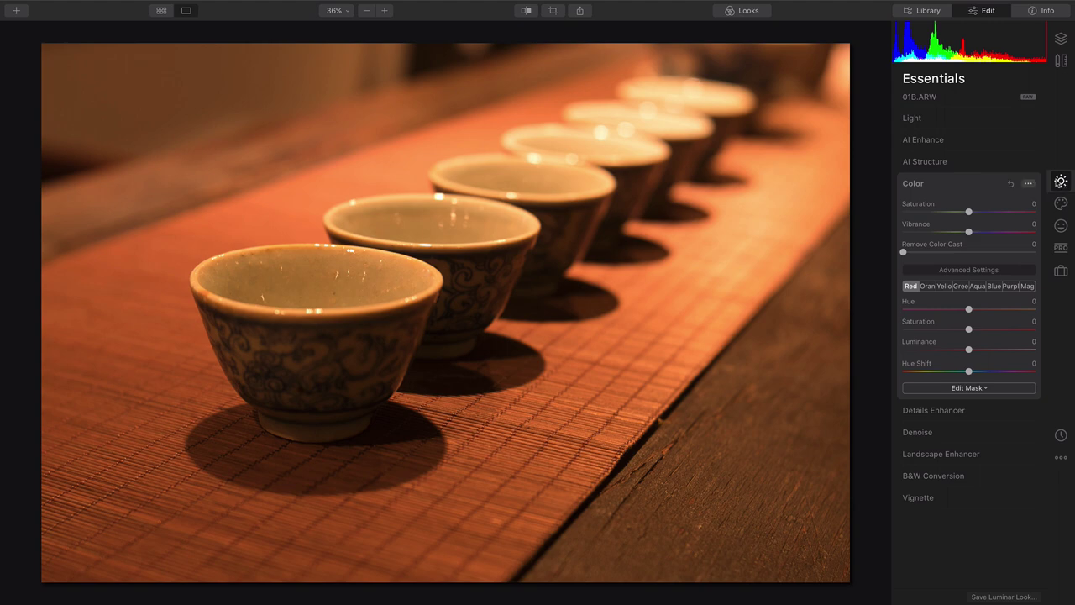
Step: Try AI Accent and leave it at 0, then set AI Structure Amount 48 and Boost 24
click(965, 141)
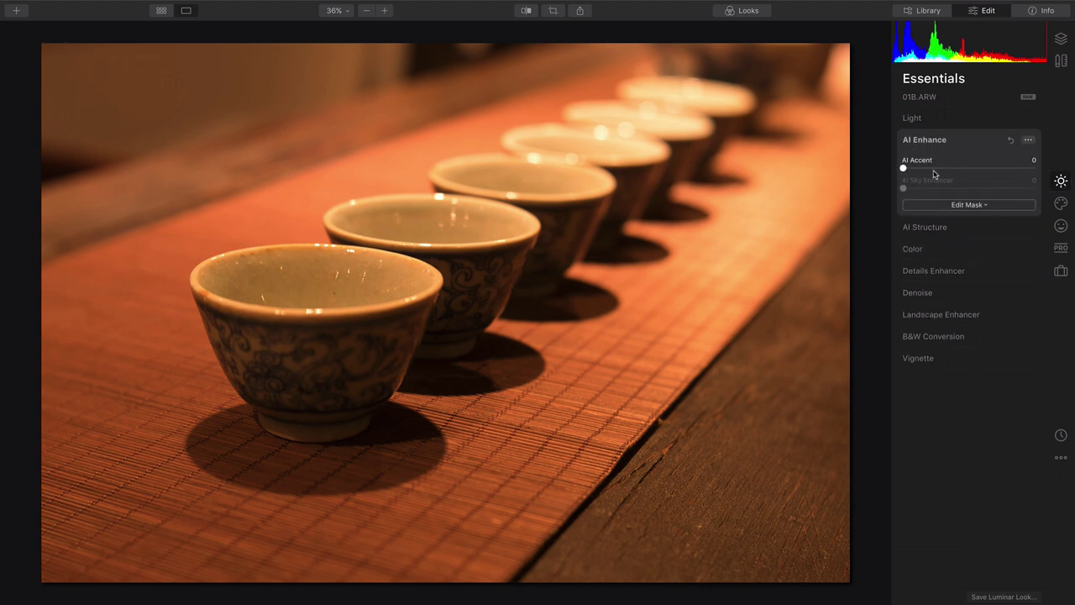
drag(935, 174, 953, 187)
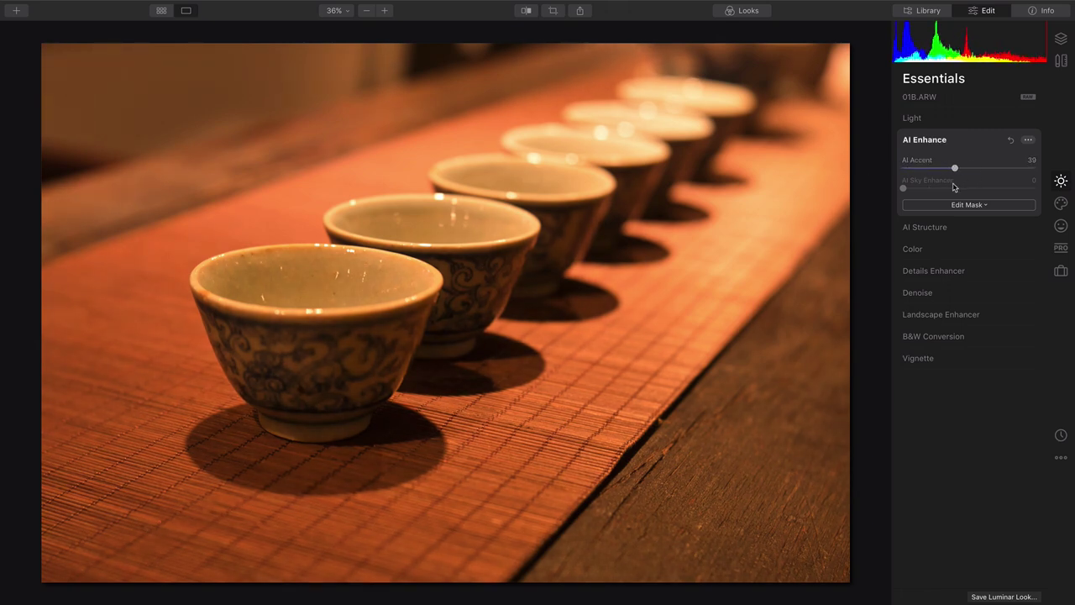
click(938, 227)
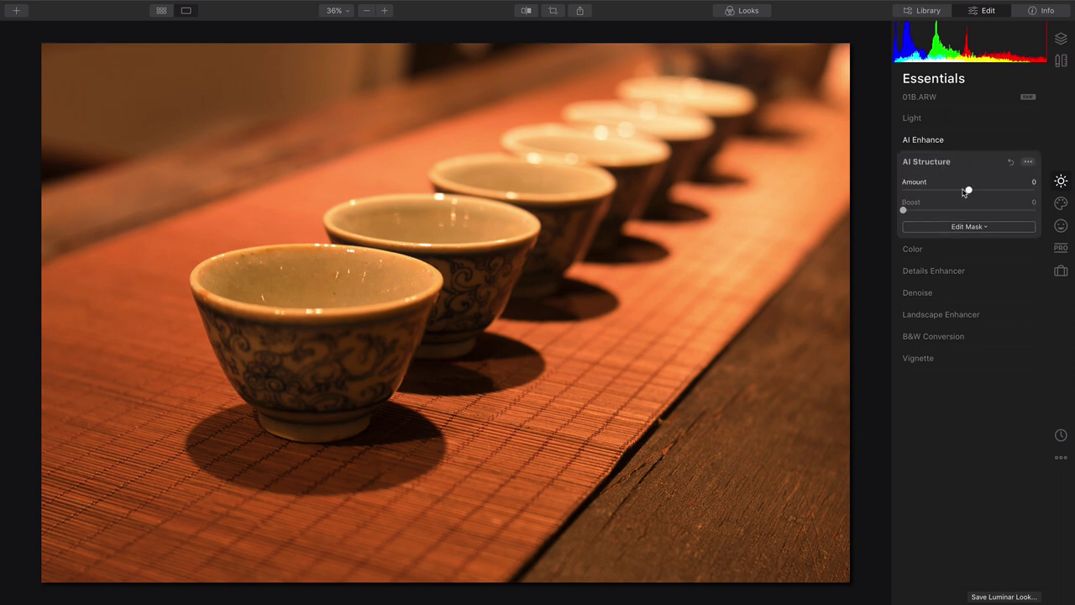
drag(970, 192, 999, 208)
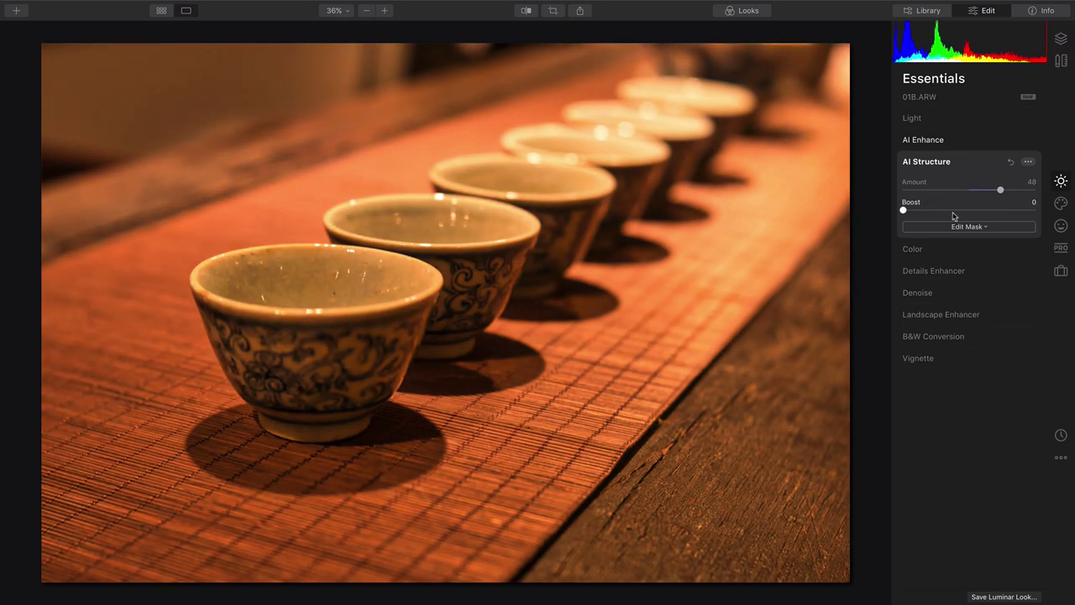
click(934, 212)
Step: In Details Enhancer, set Sharpen to 53, Medium Details to 28 and Small Details to 42
click(944, 271)
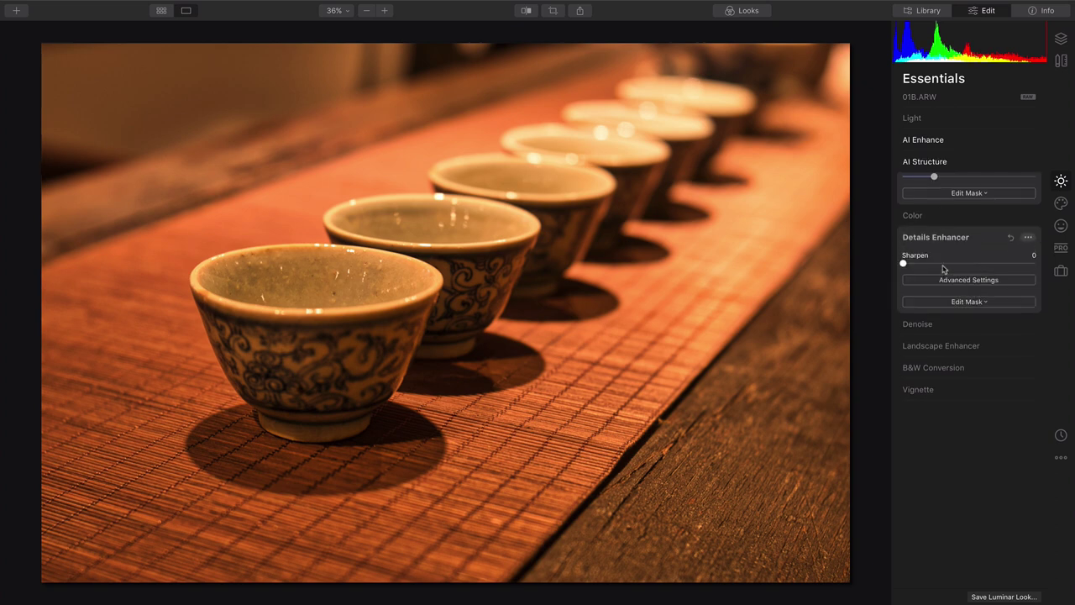
drag(932, 295, 974, 296)
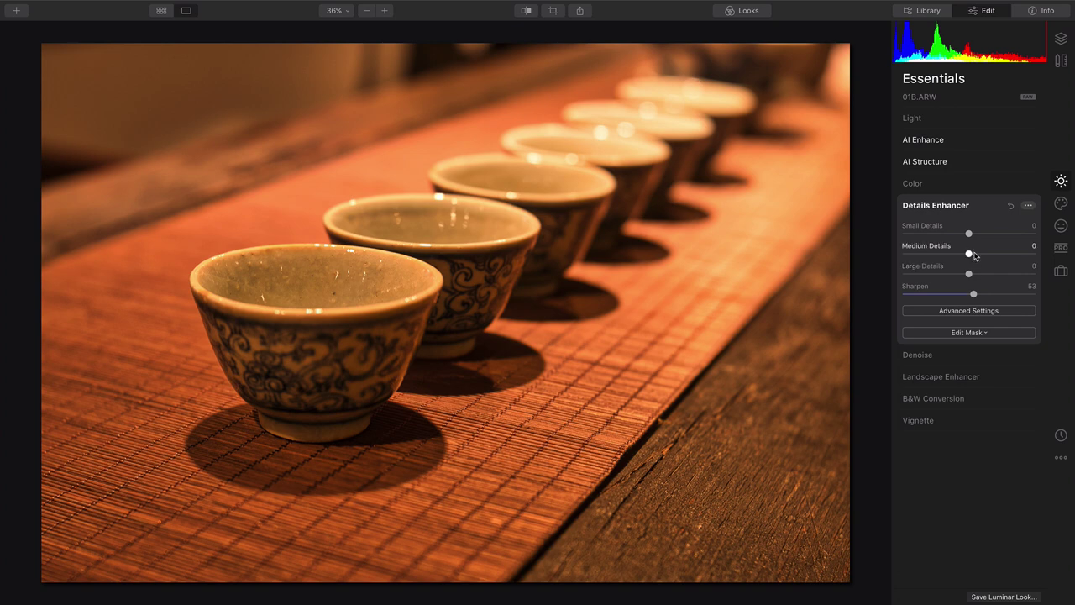
drag(971, 255, 997, 256)
drag(970, 234, 1001, 237)
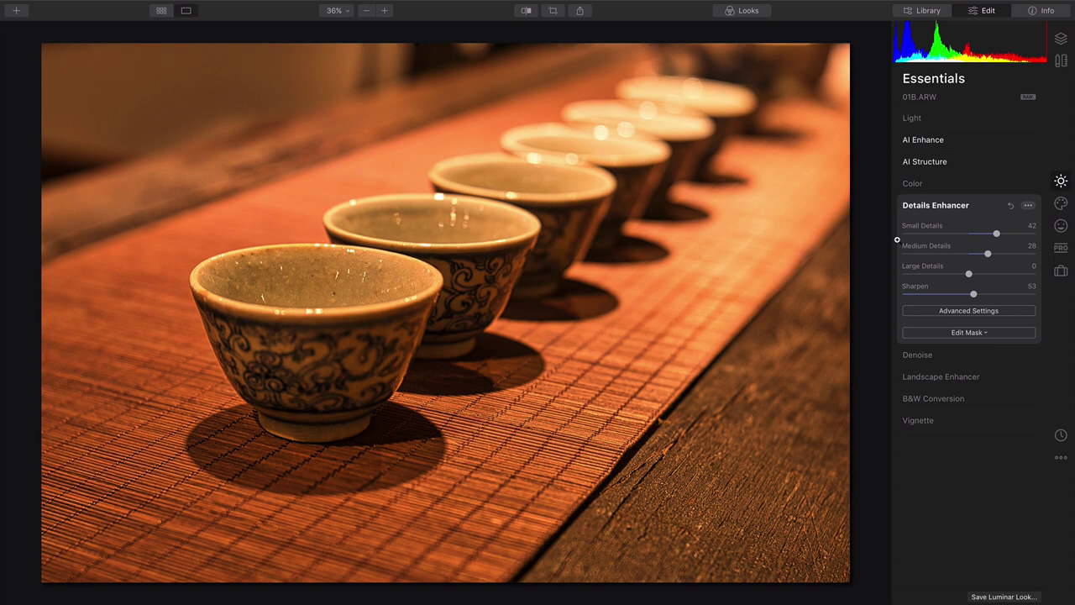
Step: Draw an angled gradient mask across the cups for Details Enhancer, then invert it
click(976, 334)
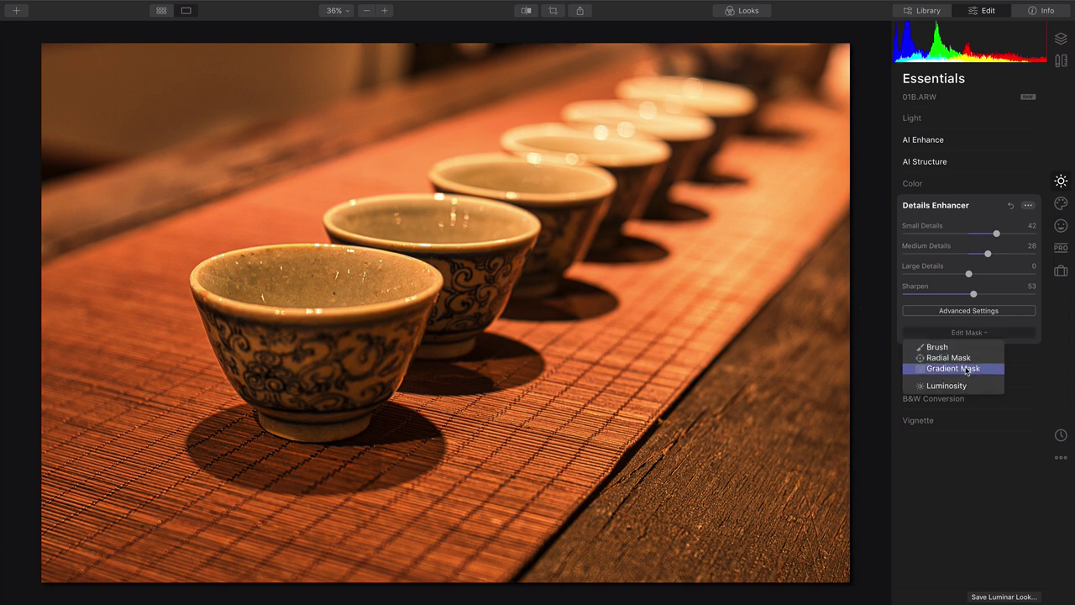
click(967, 371)
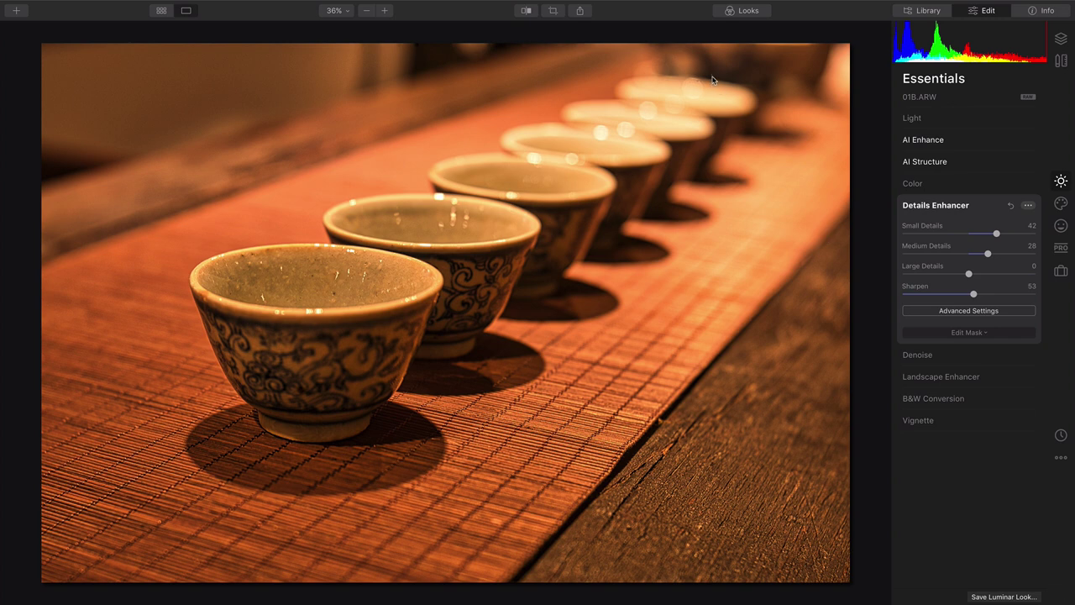
mouse_move(712, 78)
mouse_down()
mouse_move(665, 120)
mouse_move(660, 177)
mouse_up()
drag(608, 282, 608, 300)
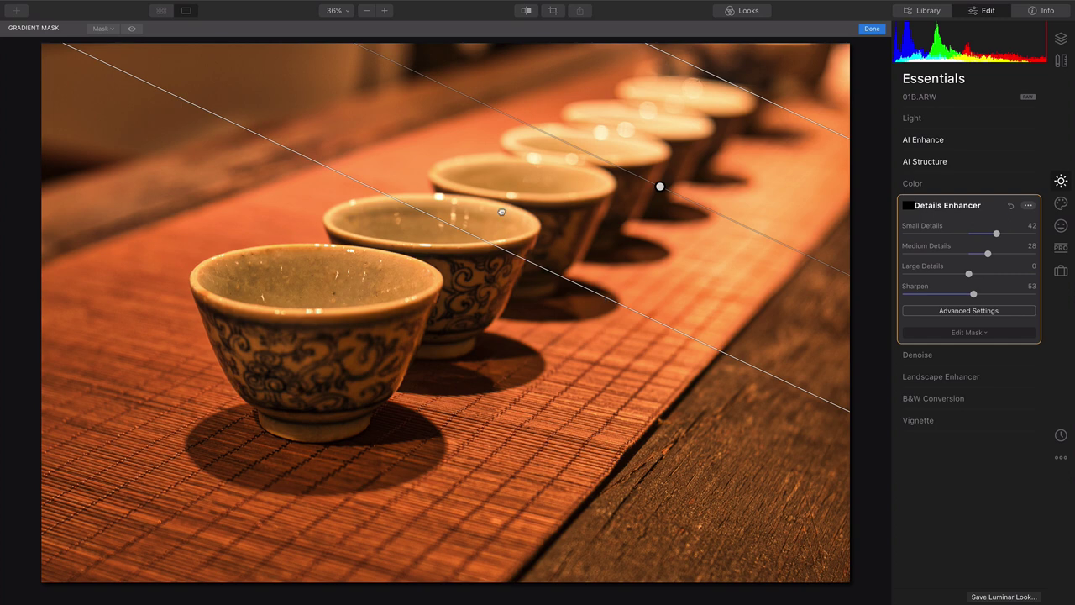
click(132, 29)
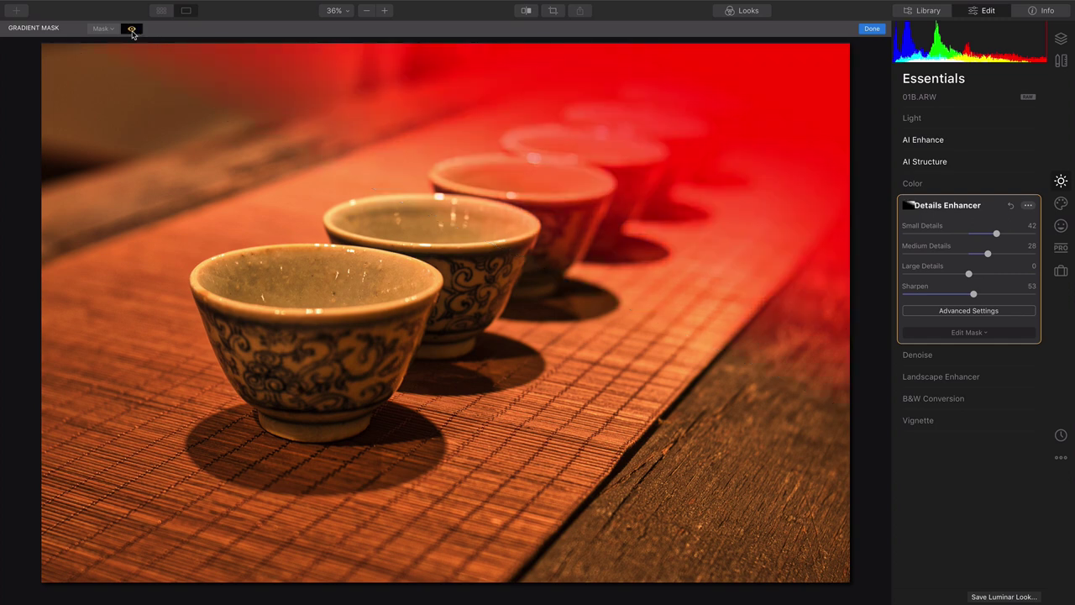
click(132, 31)
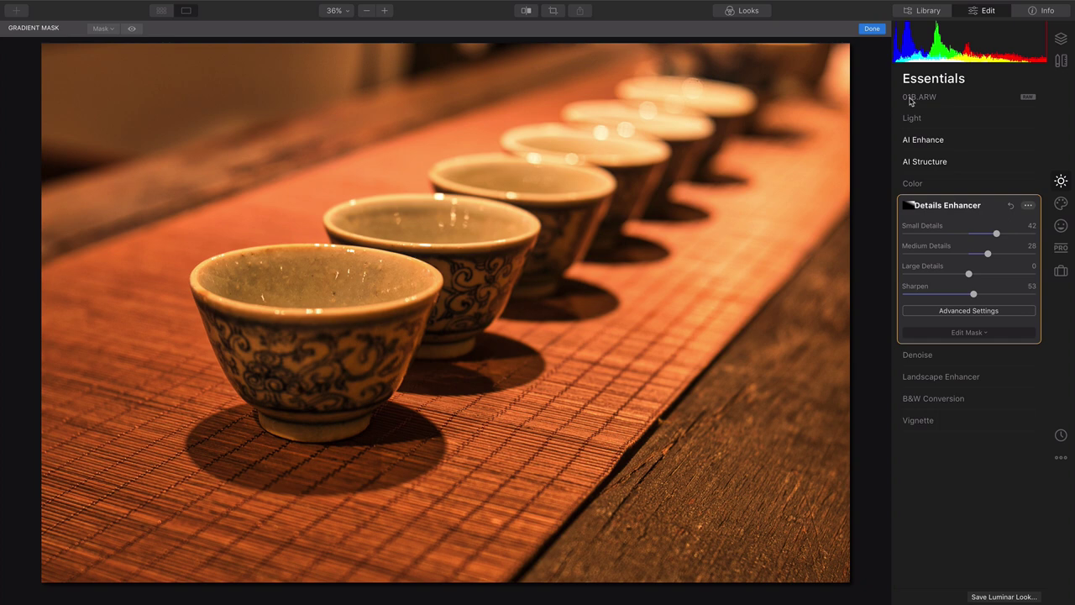
click(874, 30)
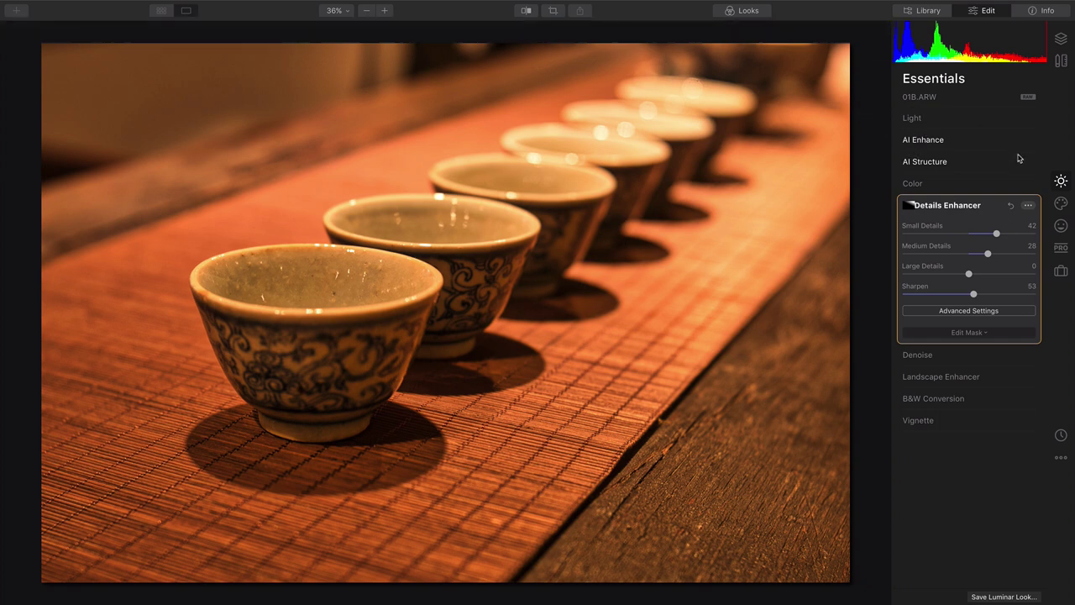
click(909, 206)
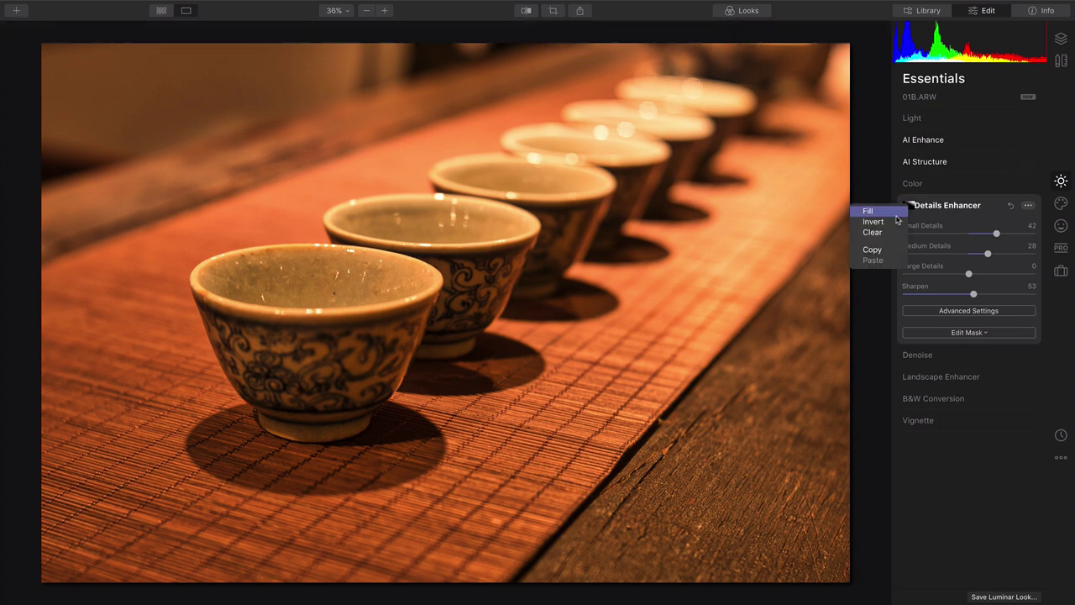
click(886, 224)
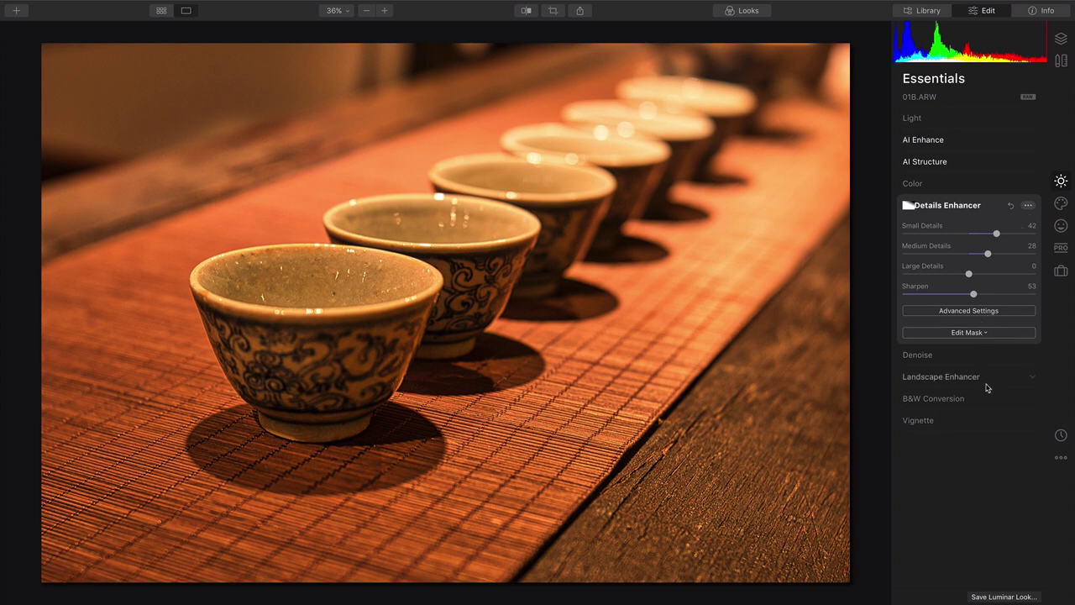
Step: Apply the Creative Dramatic effect at Amount 22 with Saturation 8
click(1062, 205)
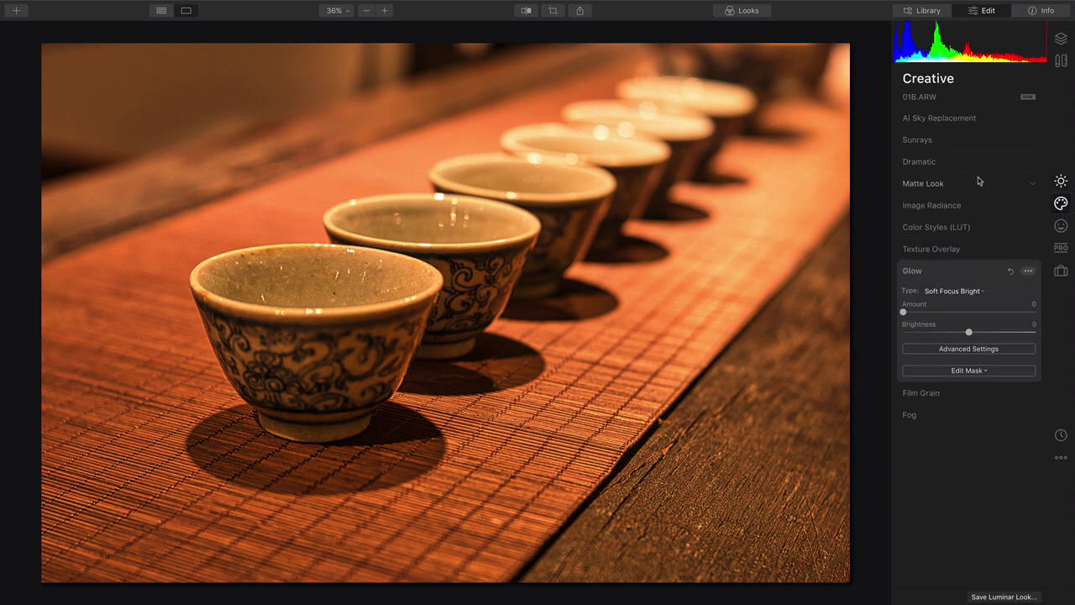
click(952, 164)
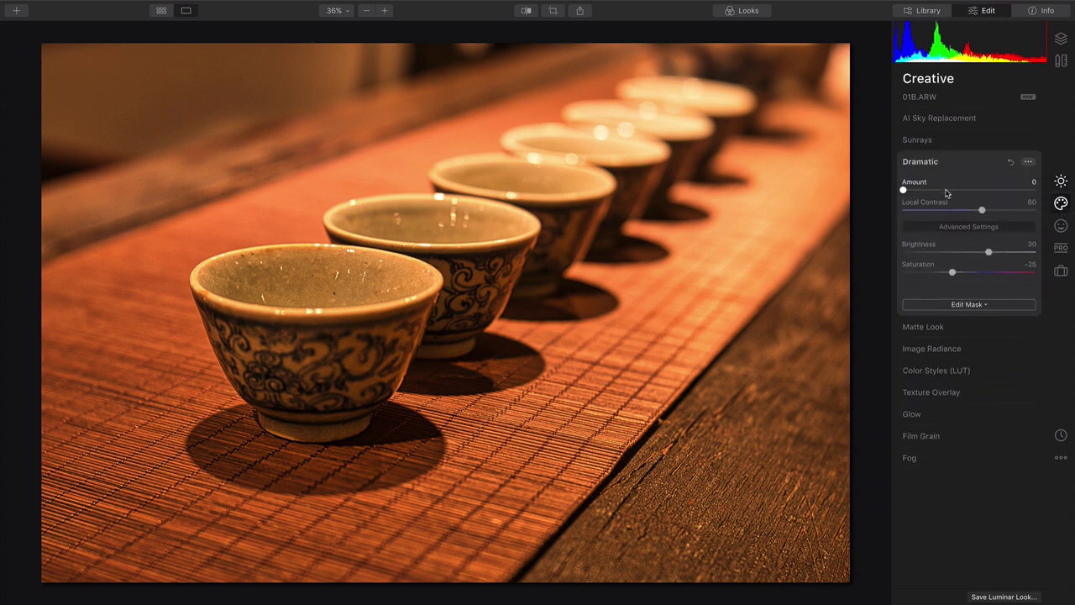
mouse_move(947, 194)
mouse_down()
mouse_move(990, 195)
mouse_move(932, 204)
mouse_up()
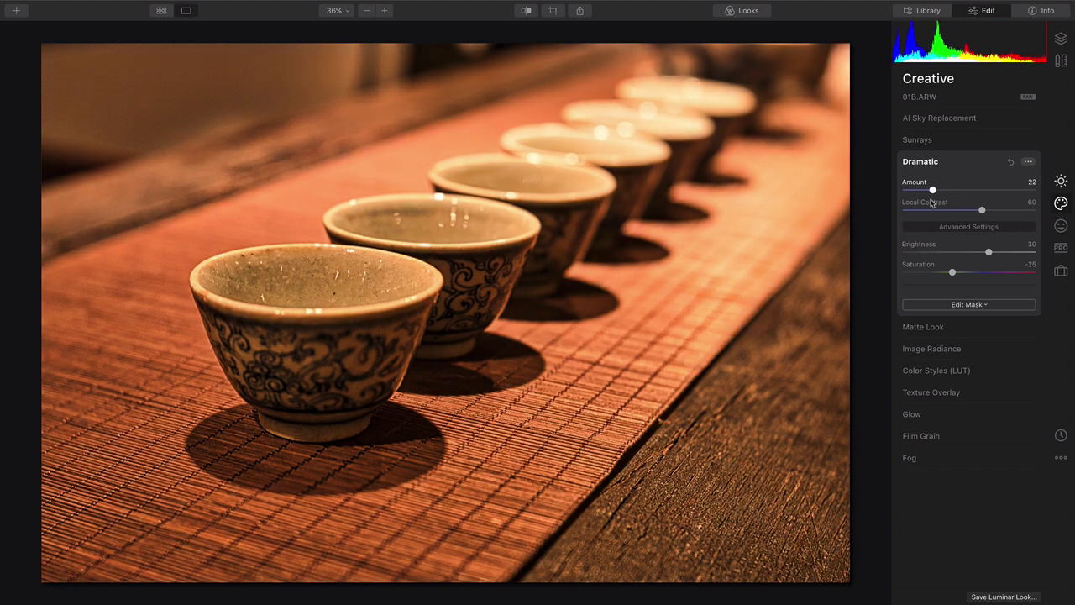
drag(953, 273, 976, 277)
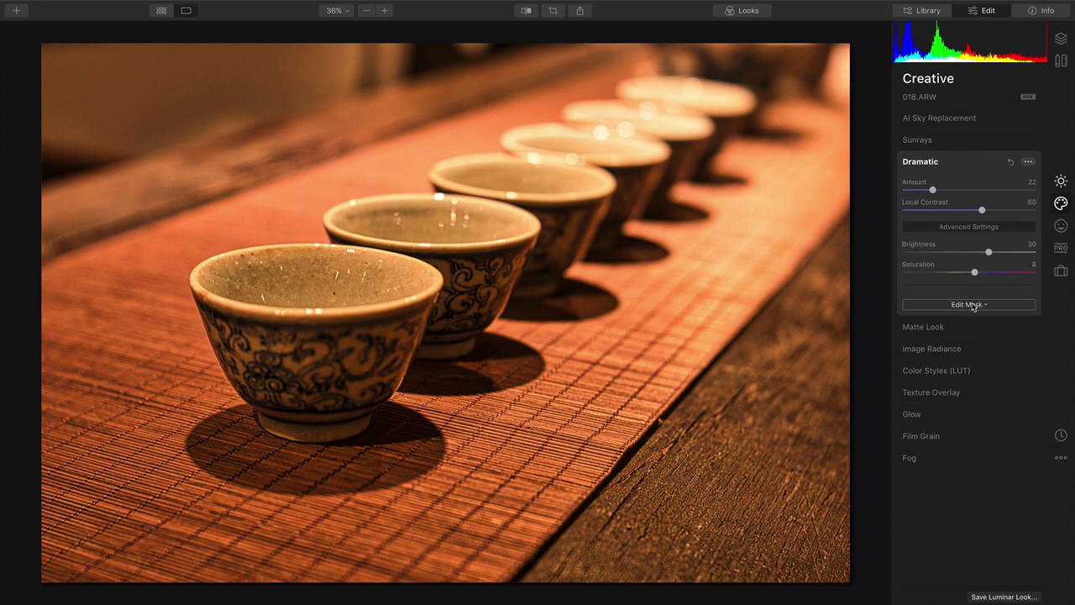
Step: Add subtle Image Radiance (Amount 6, Shadows 20) and show the Layers panel
click(968, 350)
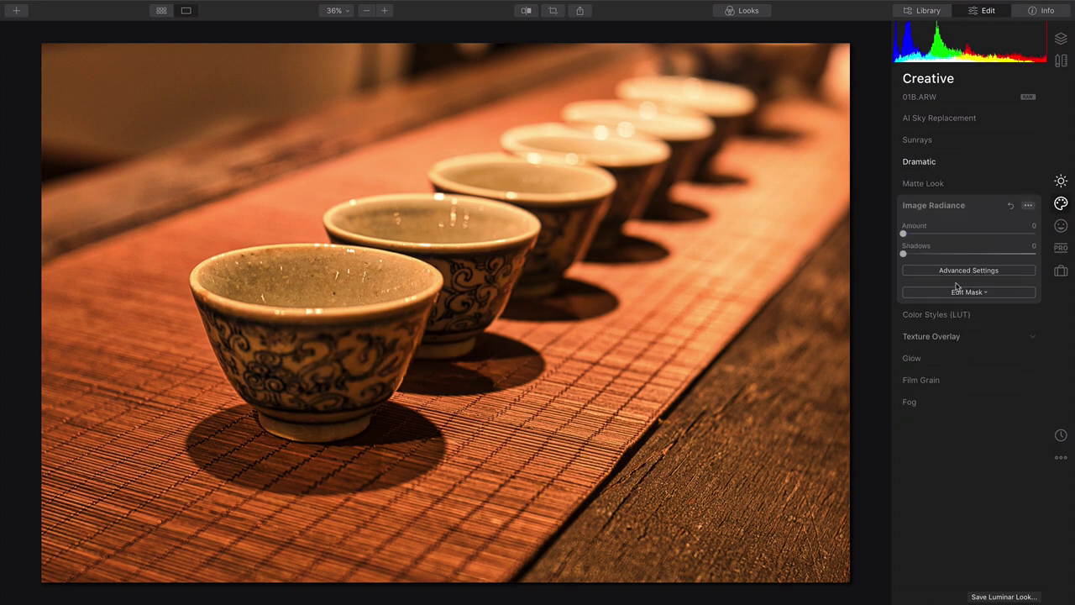
click(924, 238)
drag(920, 241, 907, 244)
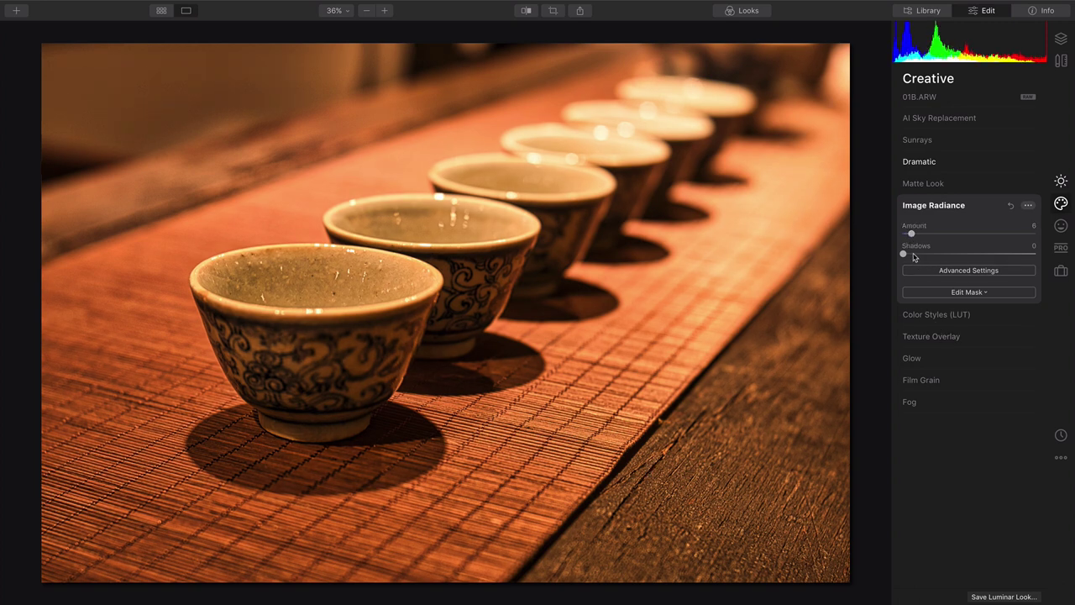
drag(904, 254, 930, 256)
click(1062, 39)
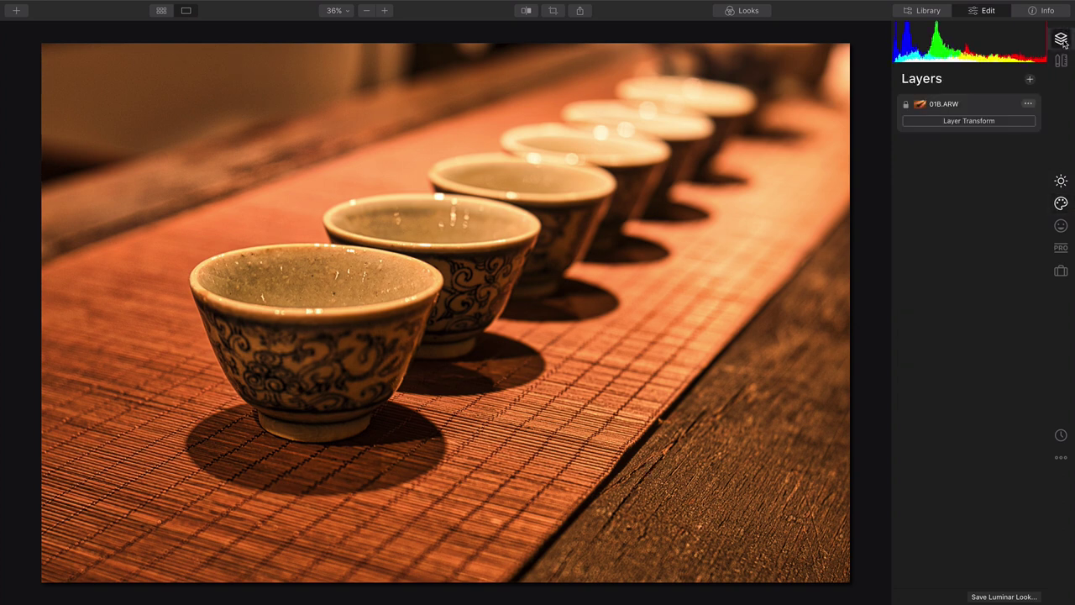
click(1031, 78)
Step: Add an adjustment layer with Color Enhancer Warm -11, Cool 15 and Color Contrast 5
click(1025, 94)
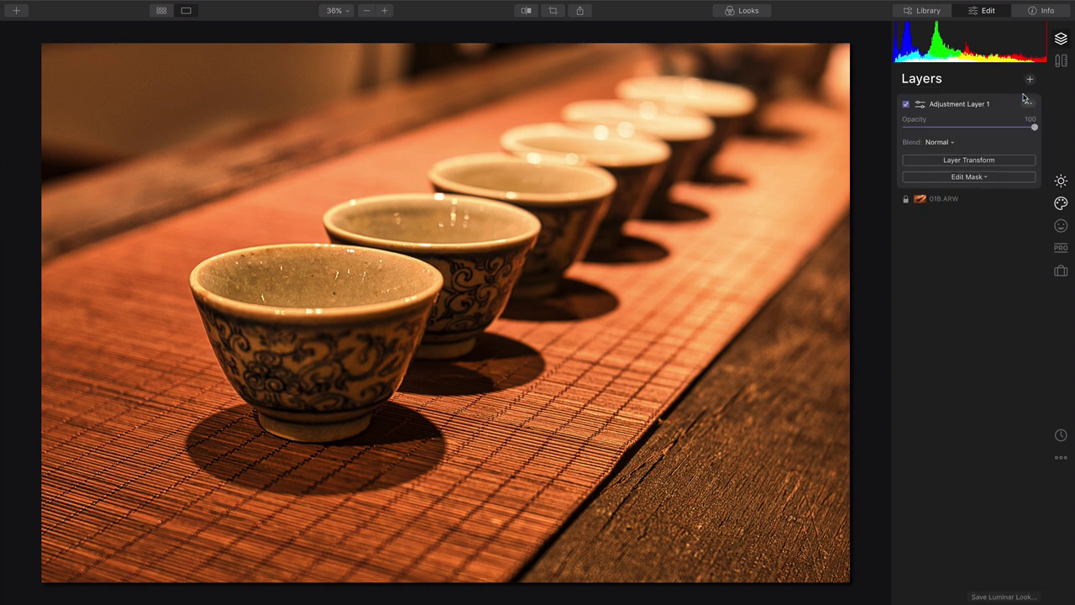
click(1061, 248)
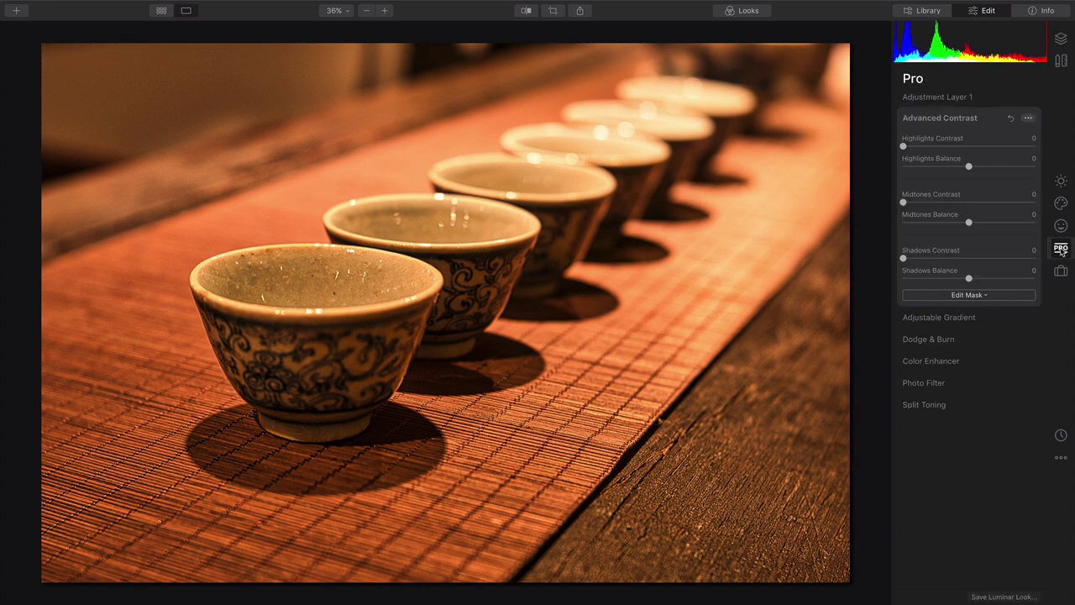
click(960, 366)
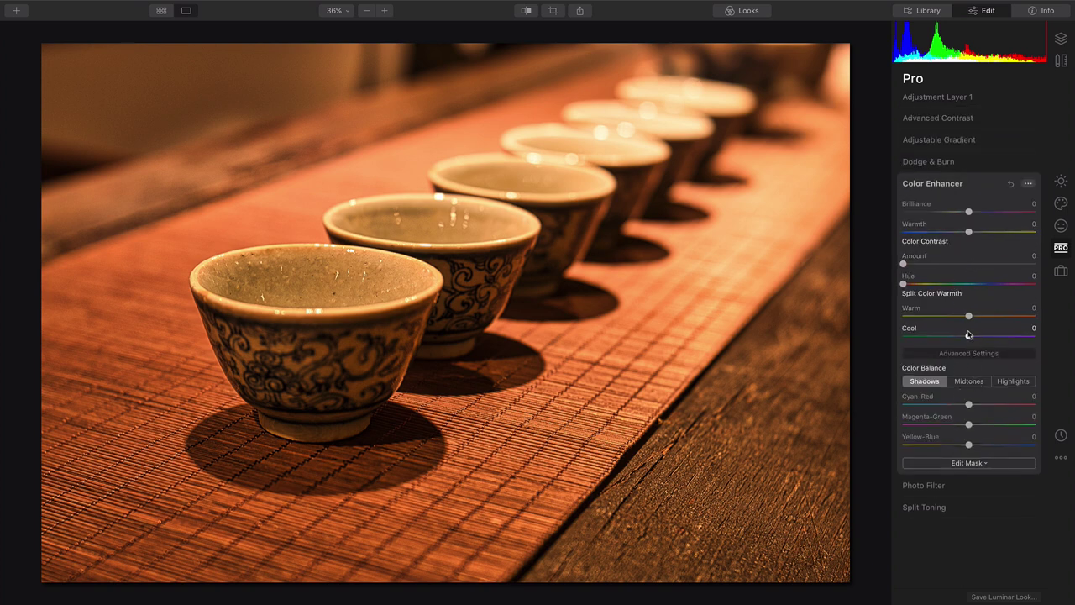
mouse_move(969, 317)
mouse_down()
mouse_move(1007, 320)
mouse_move(919, 340)
mouse_move(979, 317)
mouse_move(962, 317)
mouse_move(944, 317)
mouse_move(939, 337)
mouse_move(990, 343)
mouse_move(963, 322)
mouse_up()
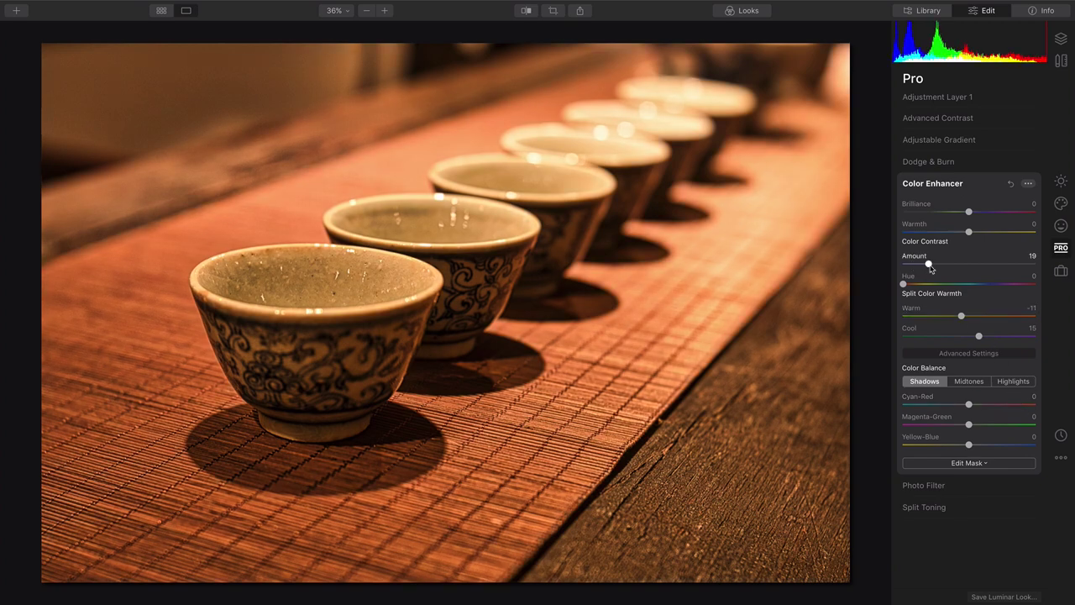
mouse_move(904, 263)
mouse_down()
mouse_move(944, 266)
mouse_move(909, 274)
mouse_up()
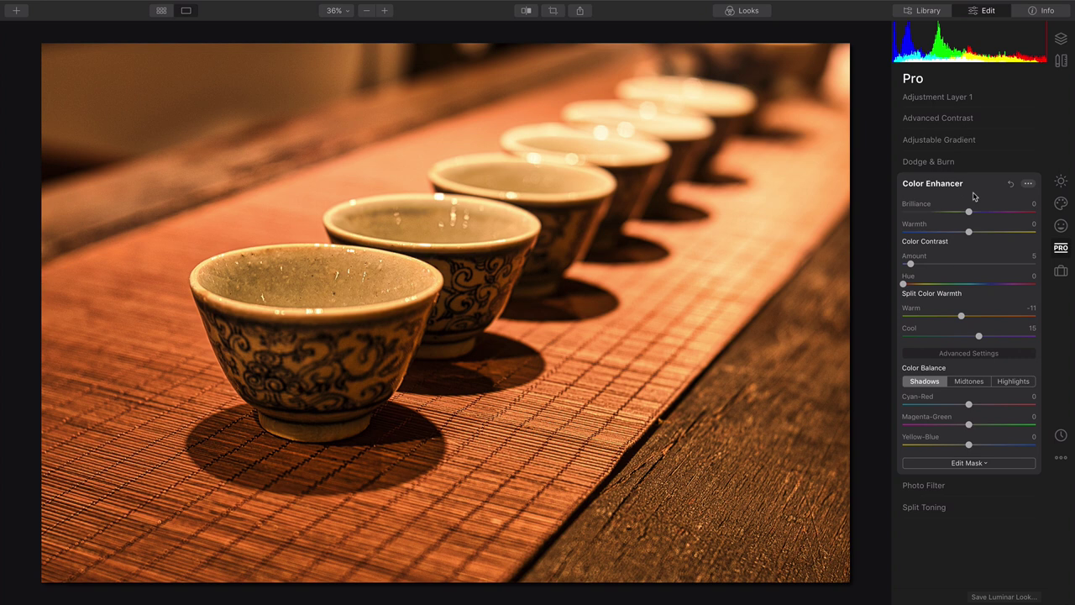
Step: Raise Advanced Contrast Highlights Contrast to 22, then inspect Photo Filter and Split Toning
click(958, 116)
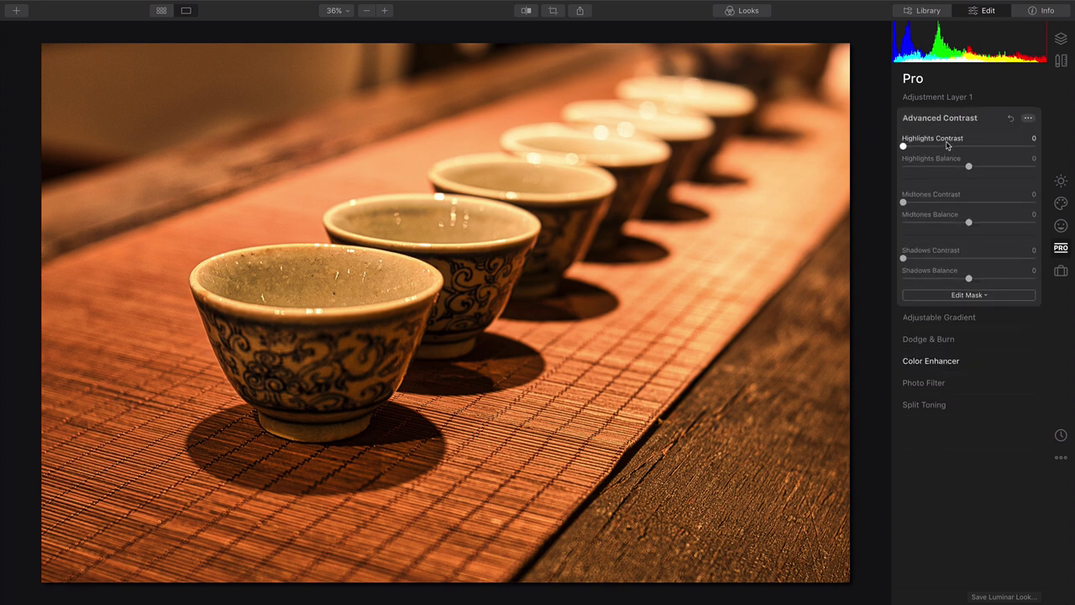
mouse_move(936, 148)
mouse_down()
mouse_move(947, 148)
mouse_move(932, 147)
mouse_up()
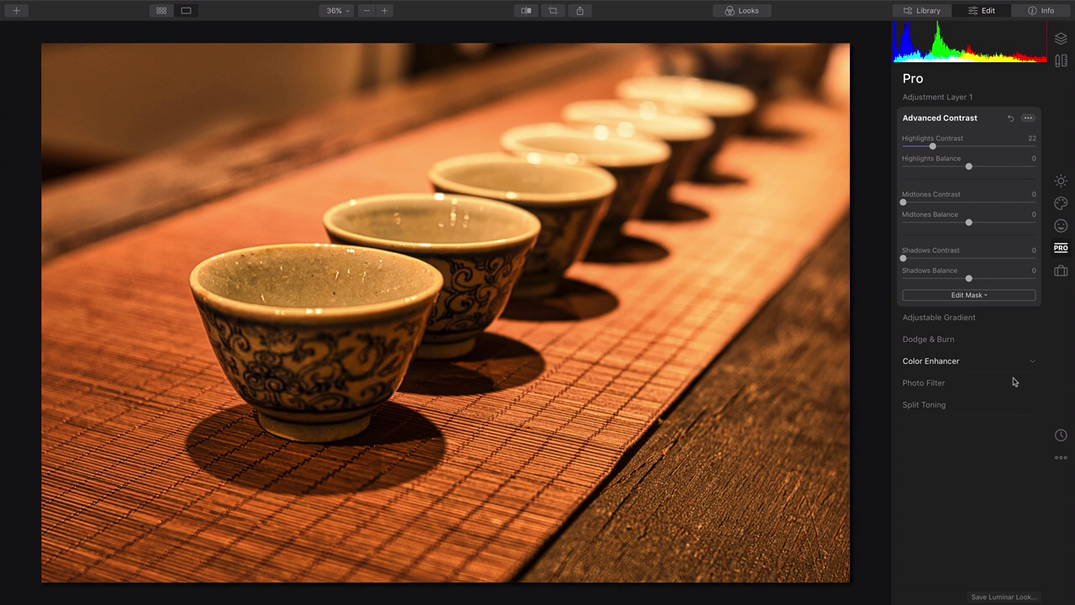
click(956, 384)
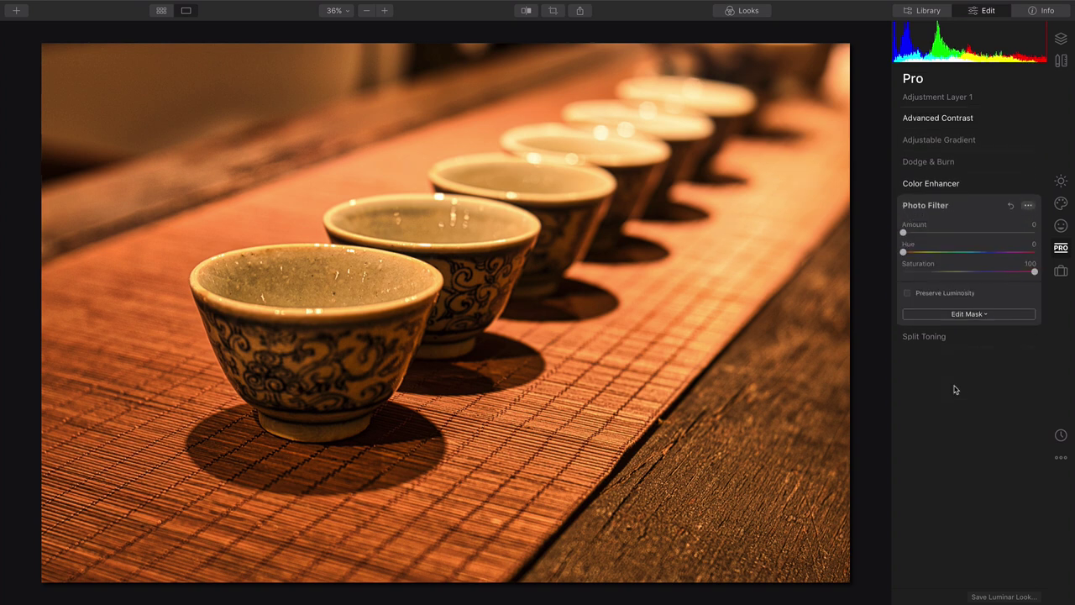
click(950, 337)
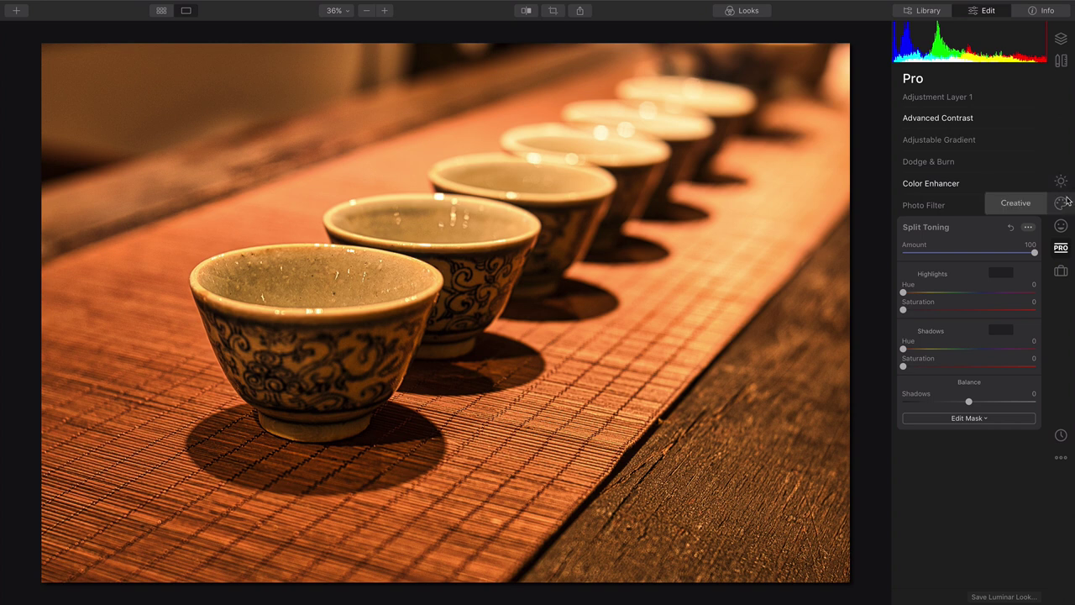
Step: Load DSC_6098 as a Texture Overlay at Opacity 15
click(1063, 204)
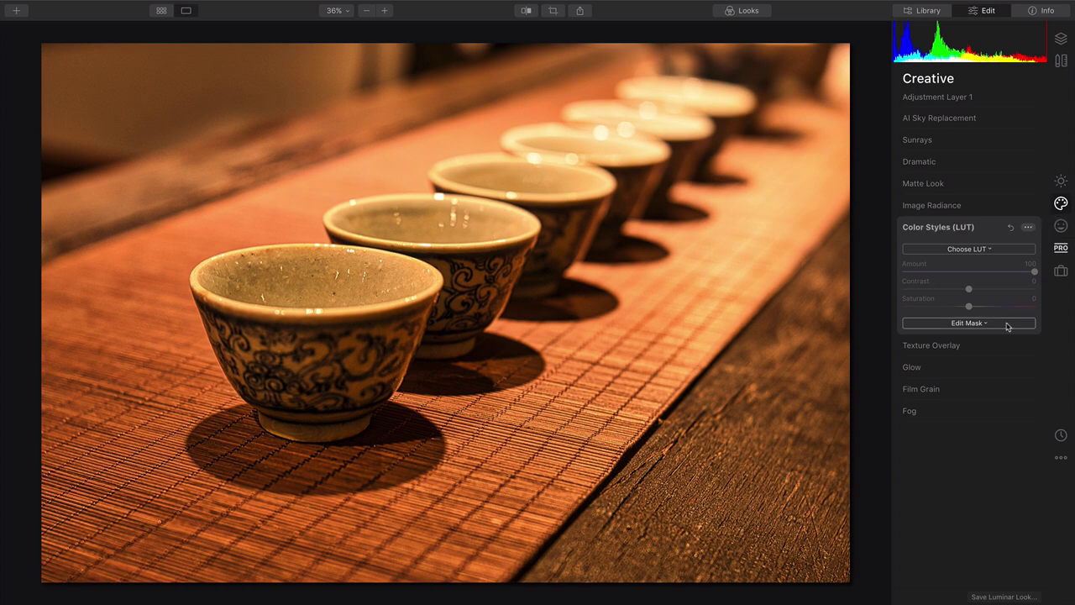
click(969, 348)
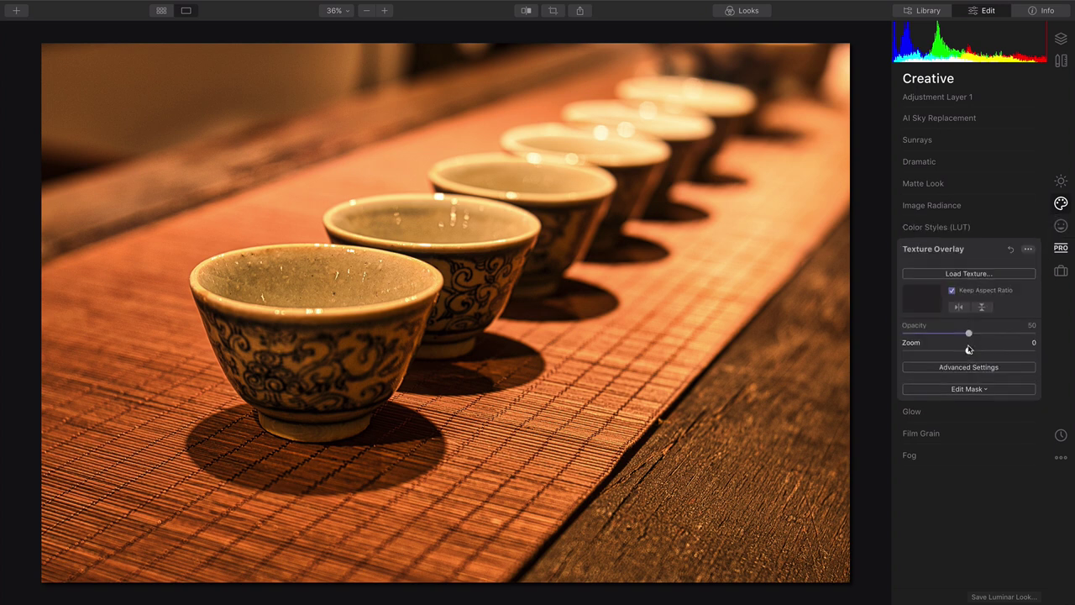
click(969, 274)
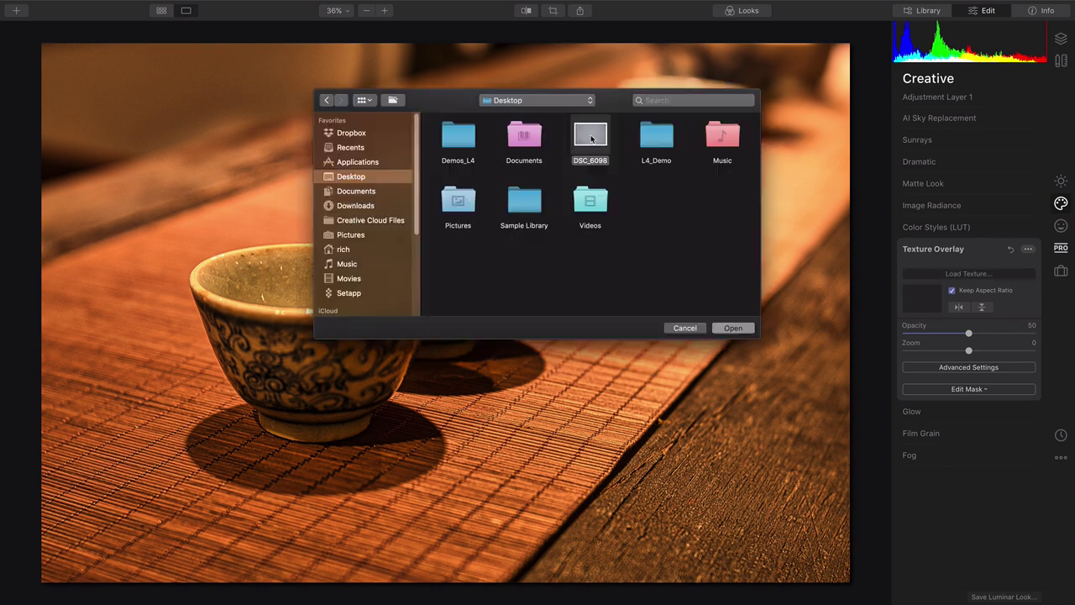
click(722, 327)
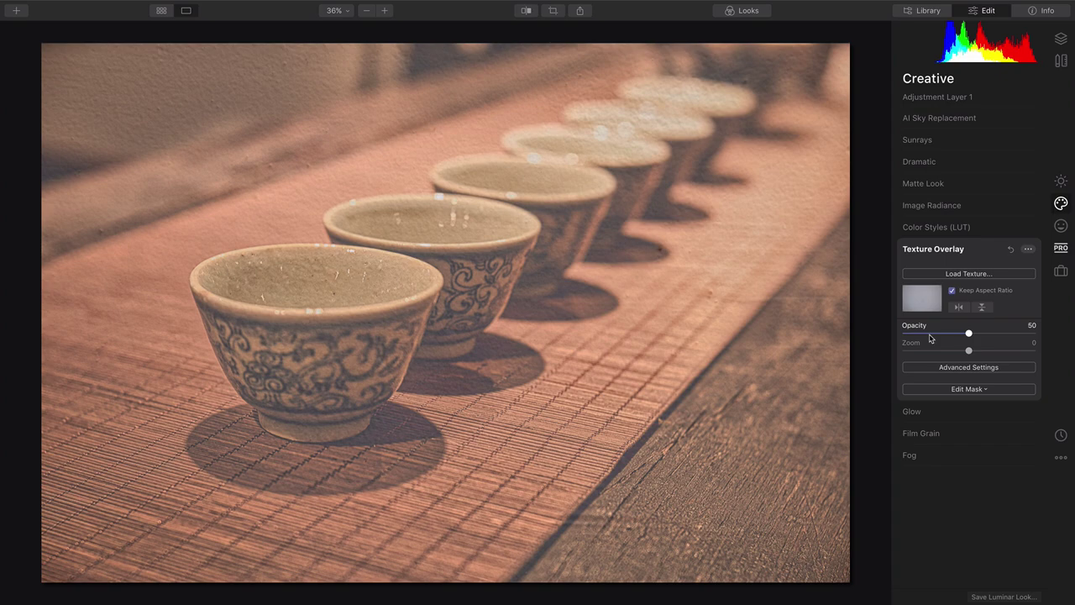
drag(930, 338, 922, 339)
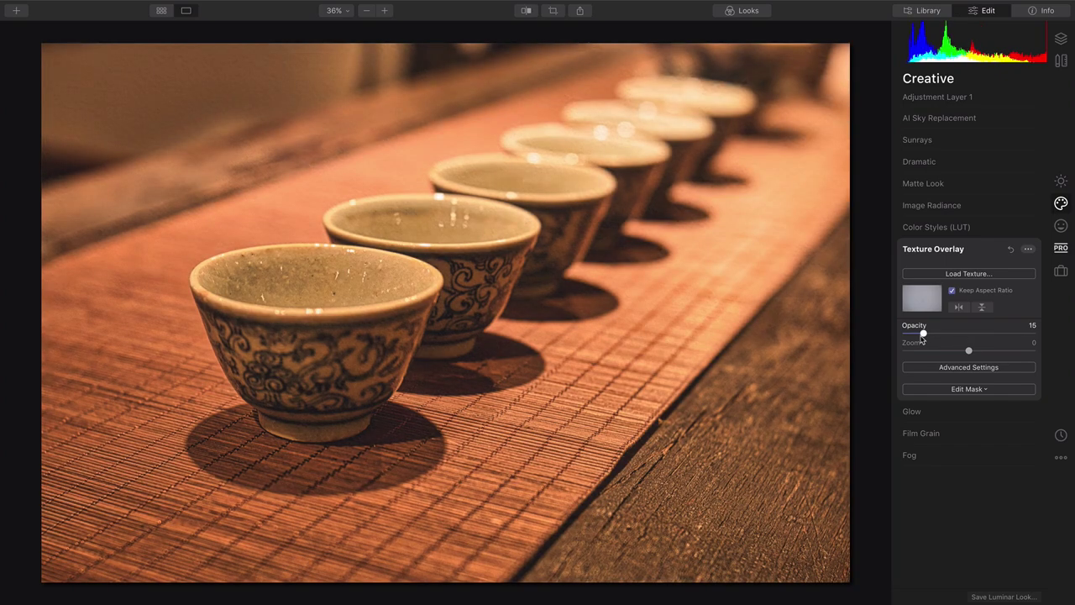
Step: Set the overlay texture's Brightness to -46 and Contrast to 79
click(966, 367)
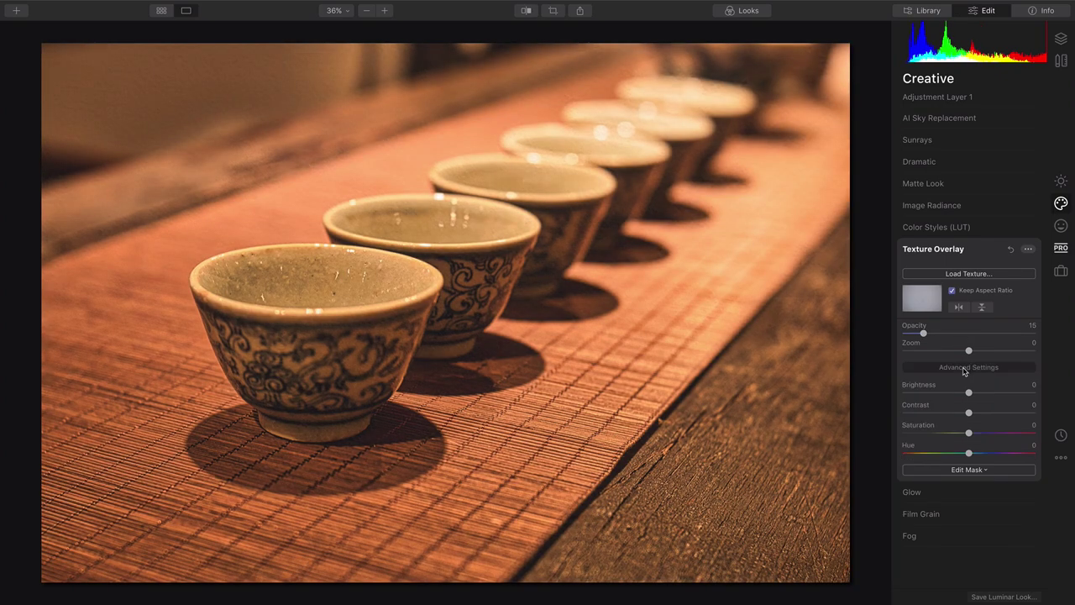
drag(969, 393, 1010, 416)
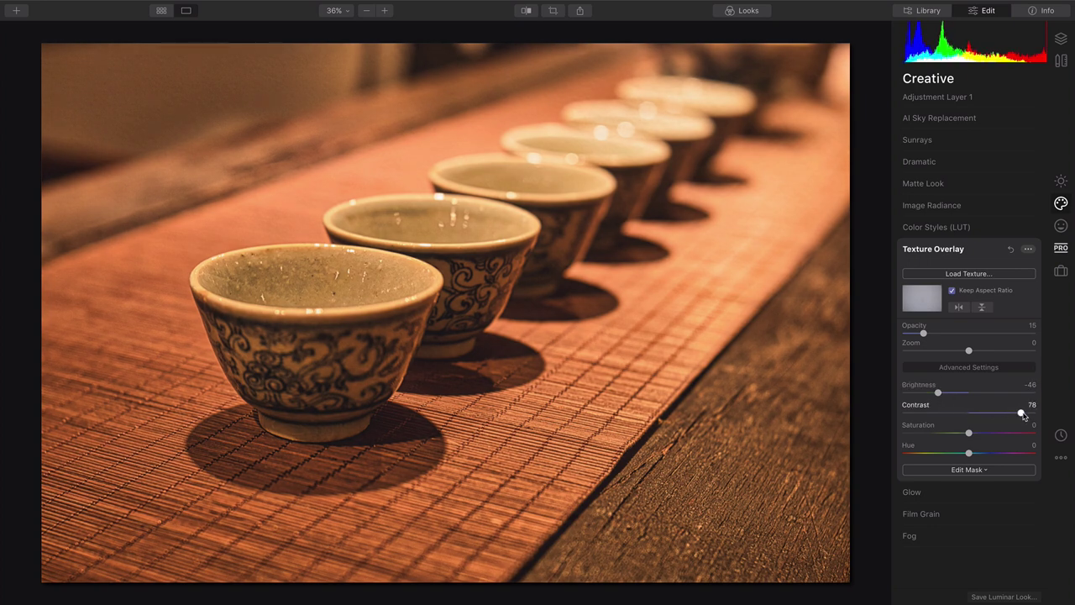
drag(1023, 415, 1024, 415)
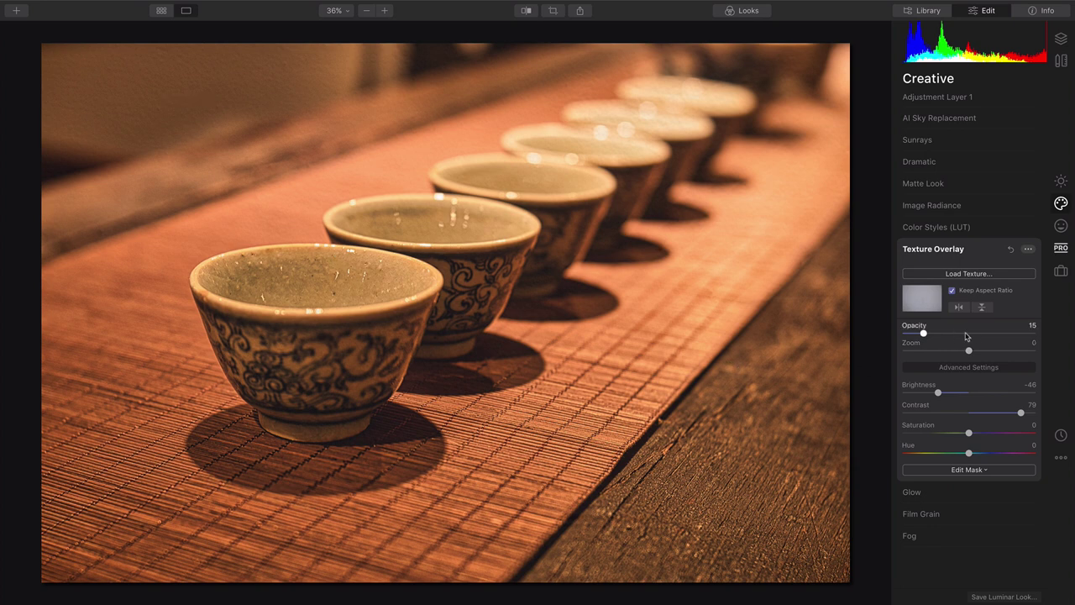
Step: Add a -85 Vignette centred on the front teacup
click(1061, 180)
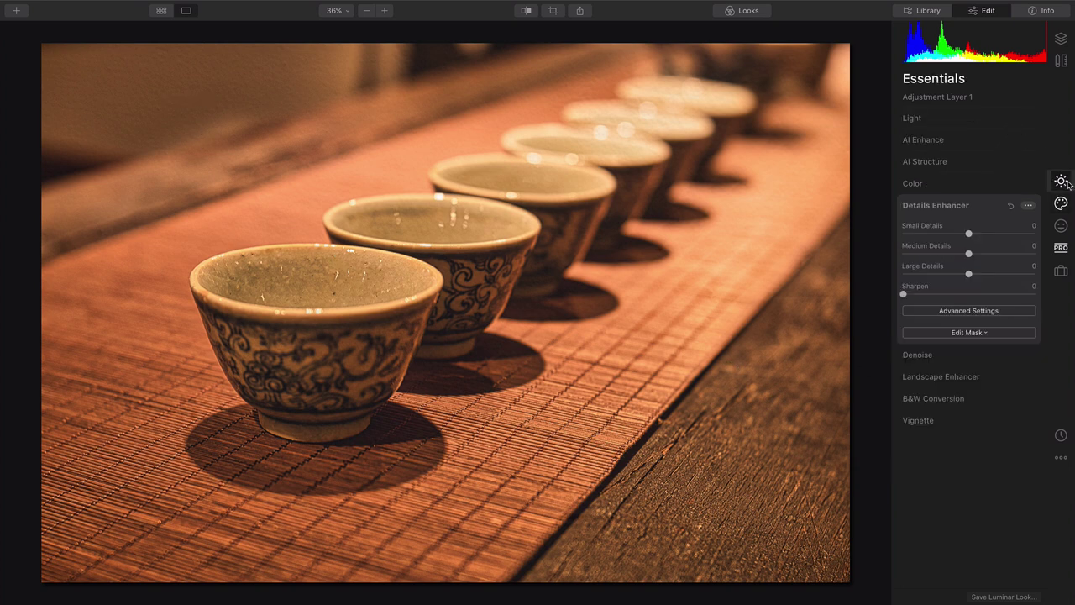
click(964, 427)
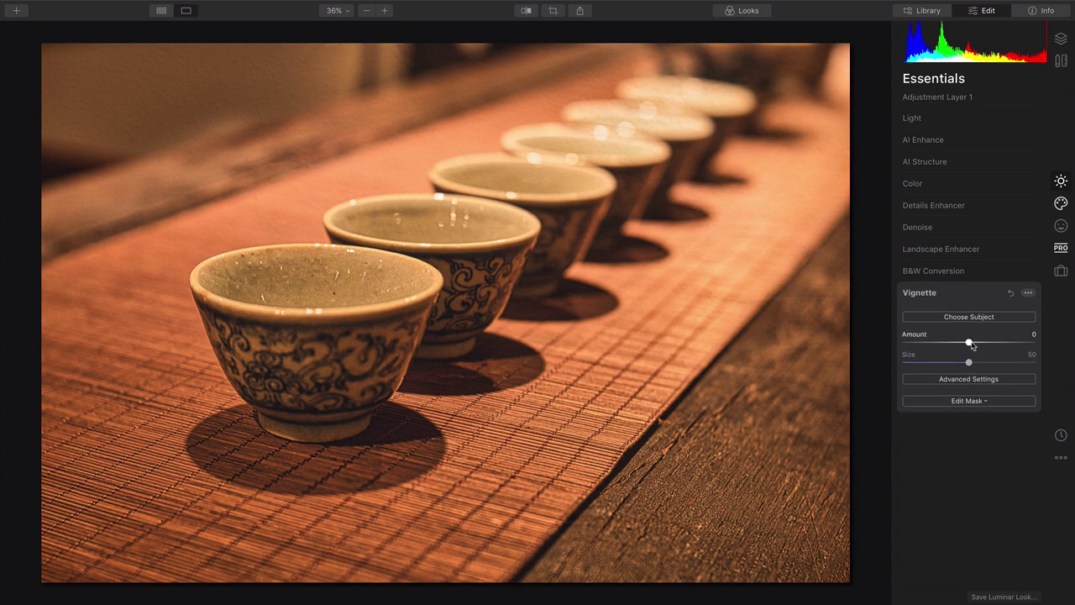
drag(962, 345, 920, 342)
click(945, 317)
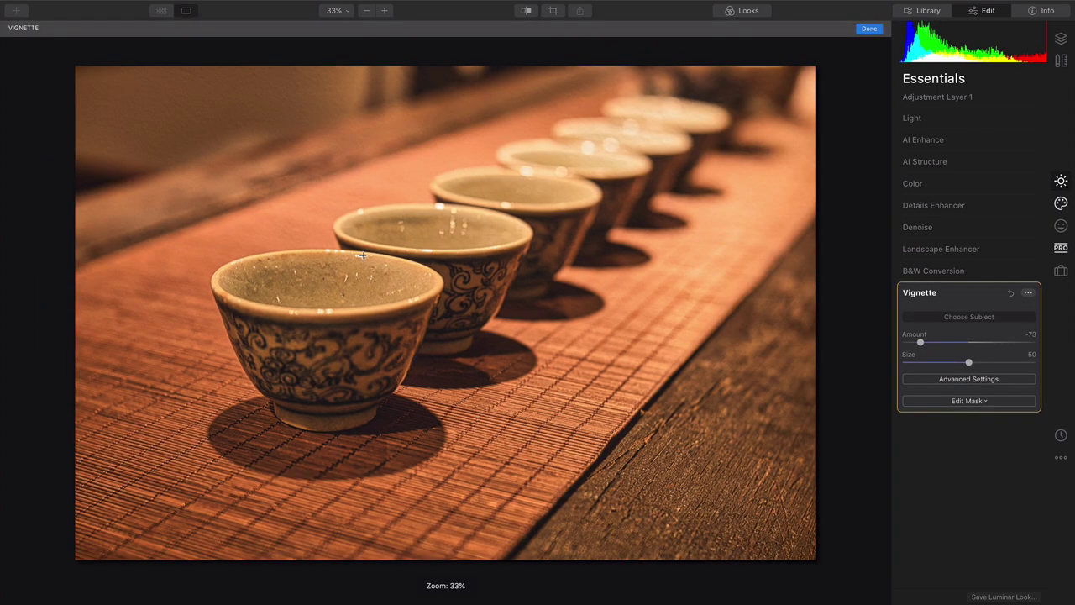
click(362, 254)
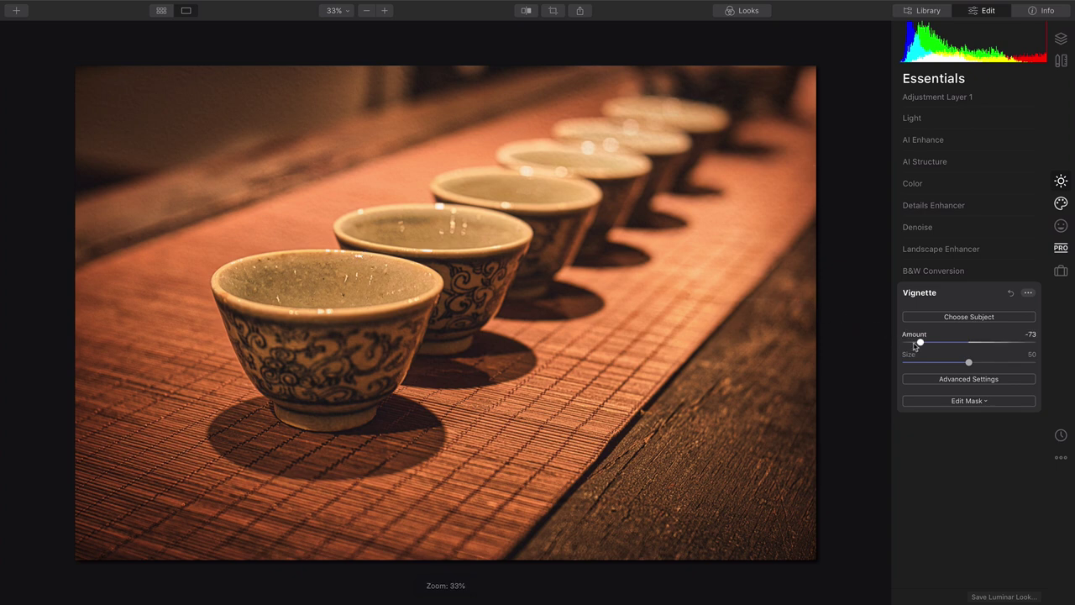
drag(919, 344, 913, 345)
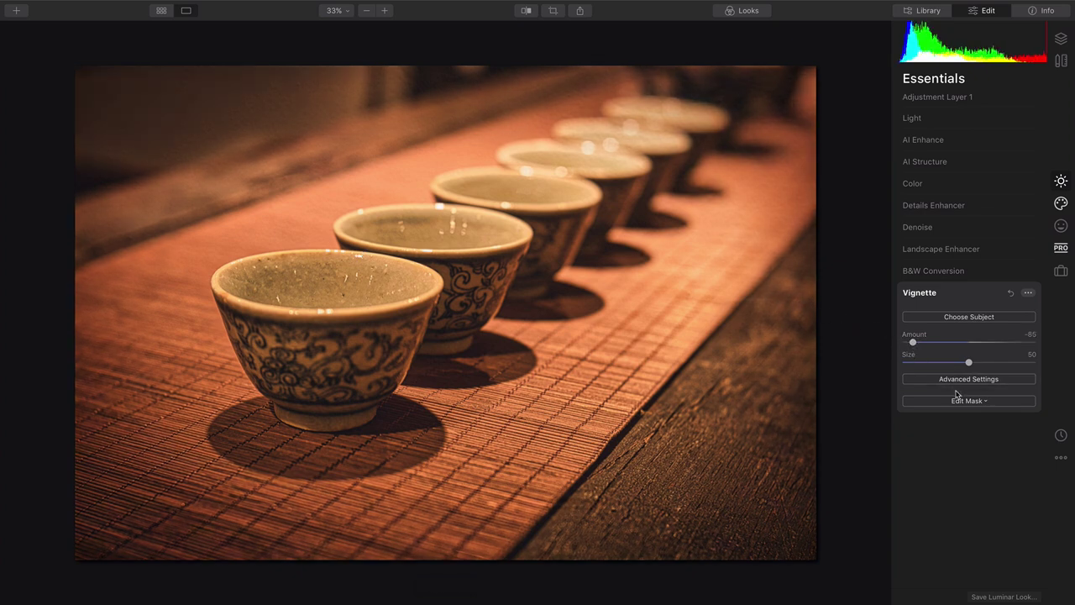
Step: Set vignette Roundness 59, Feather -14 and Inner Light 17
click(953, 382)
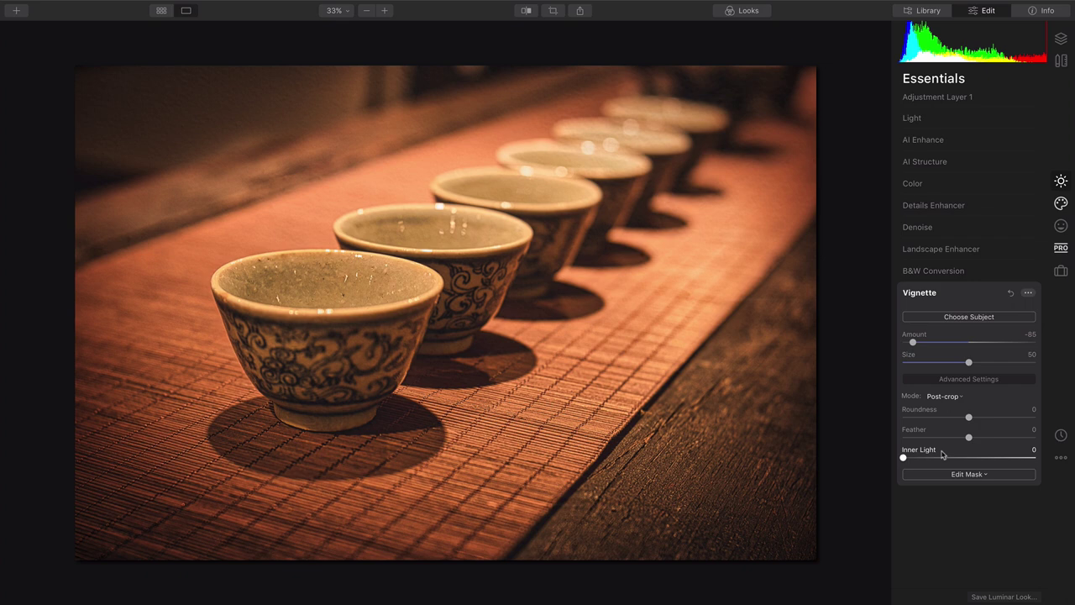
drag(905, 457, 1011, 417)
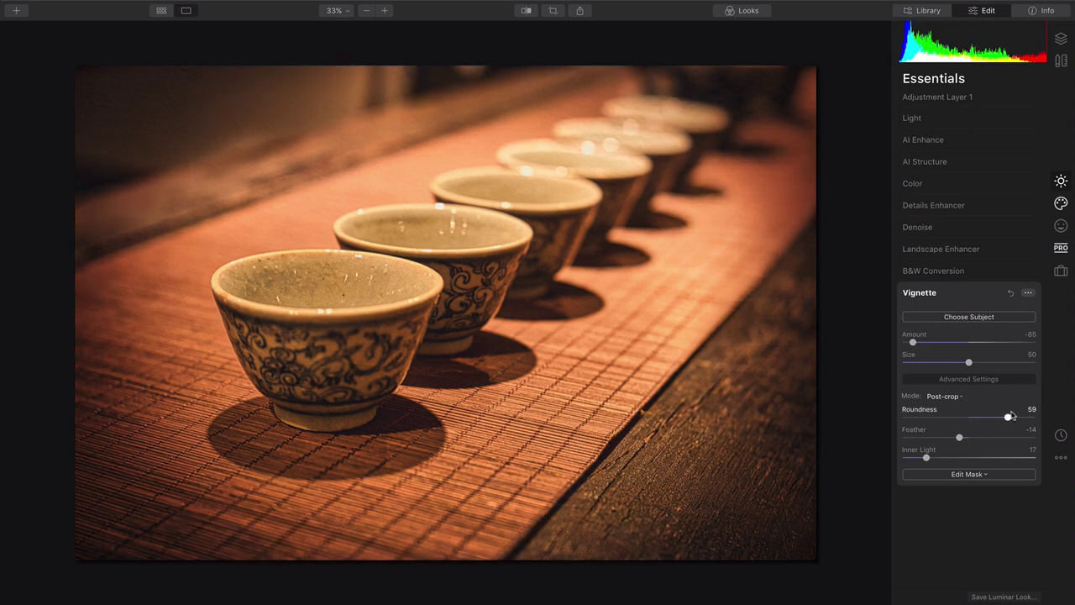
mouse_move(588, 16)
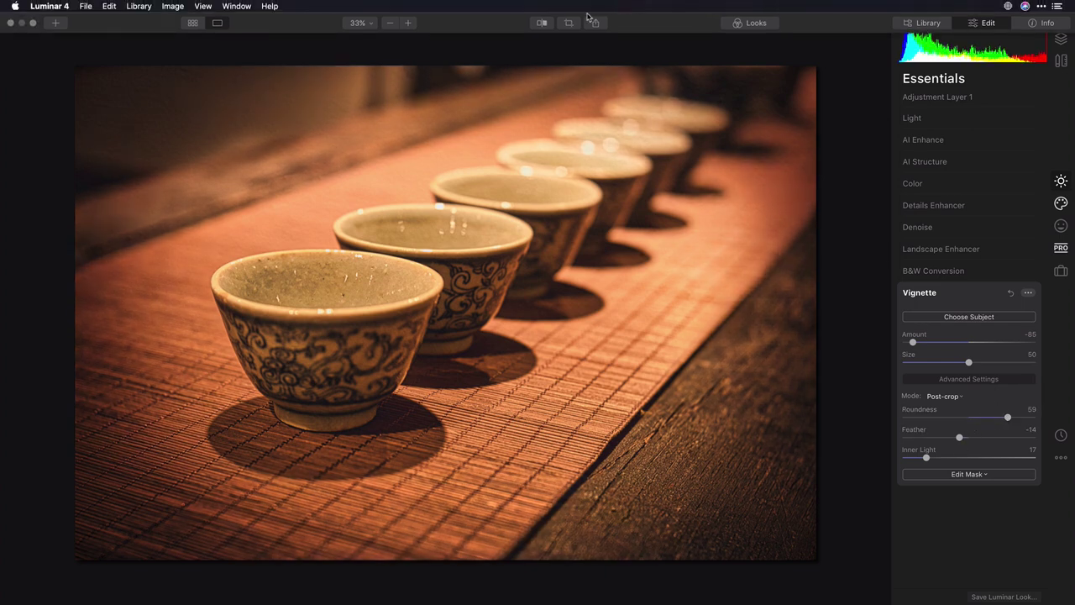
click(542, 26)
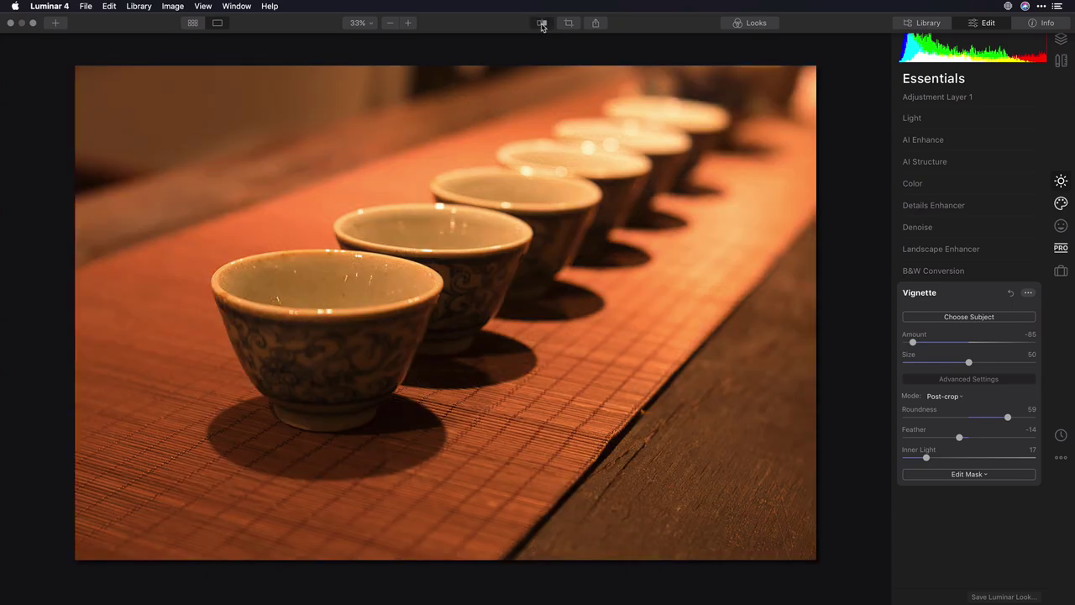
click(542, 24)
click(542, 26)
click(542, 26)
click(542, 26)
click(542, 26)
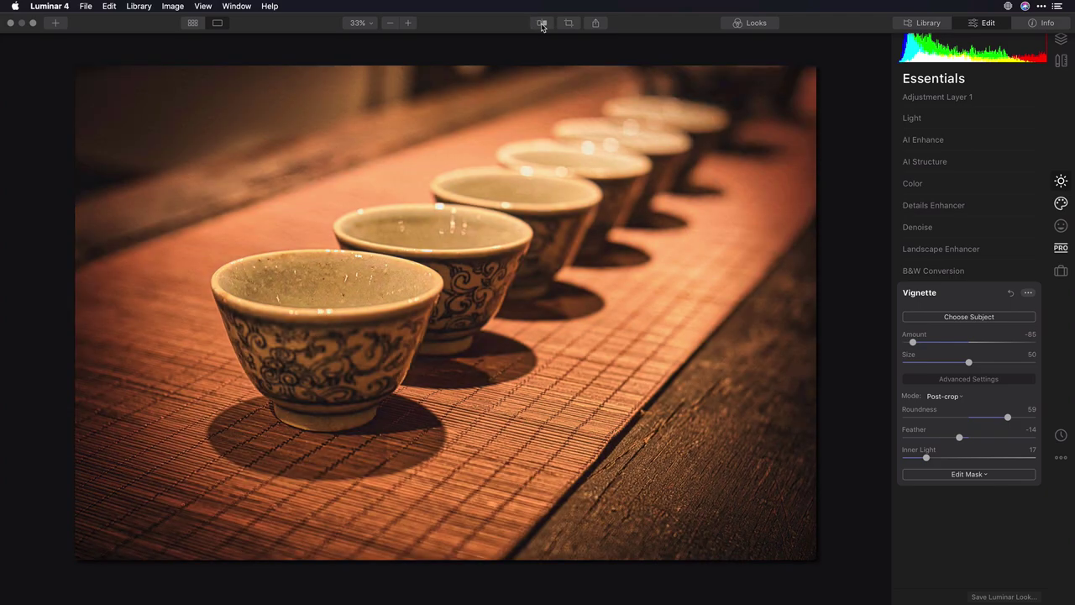